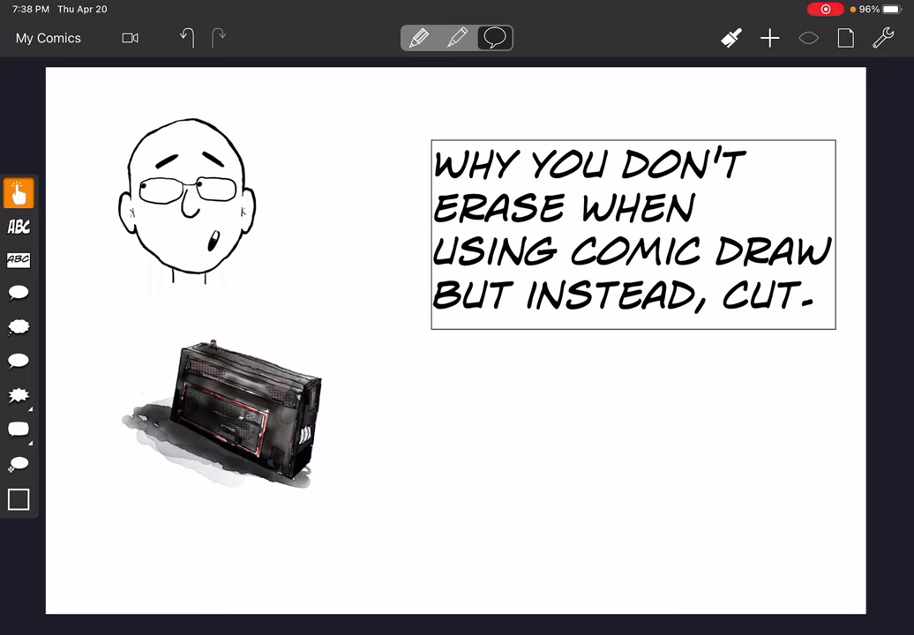
Step: Zoom in close on the watercolor radio and switch to pen inking mode
{"action": "scroll", "coordinate": [155, 450], "scroll_direction": "up", "scroll_amount": 2}
{"action": "scroll", "coordinate": [154, 450], "scroll_direction": "up", "scroll_amount": 2}
{"action": "scroll", "coordinate": [154, 450], "scroll_direction": "up", "scroll_amount": 2}
{"action": "scroll", "coordinate": [353, 352], "scroll_direction": "left", "scroll_amount": 3}
{"action": "scroll", "coordinate": [353, 353], "scroll_direction": "left", "scroll_amount": 2}
{"action": "scroll", "coordinate": [353, 353], "scroll_direction": "down", "scroll_amount": 2}
{"action": "scroll", "coordinate": [353, 353], "scroll_direction": "down", "scroll_amount": 2}
{"action": "scroll", "coordinate": [383, 314], "scroll_direction": "down", "scroll_amount": 1}
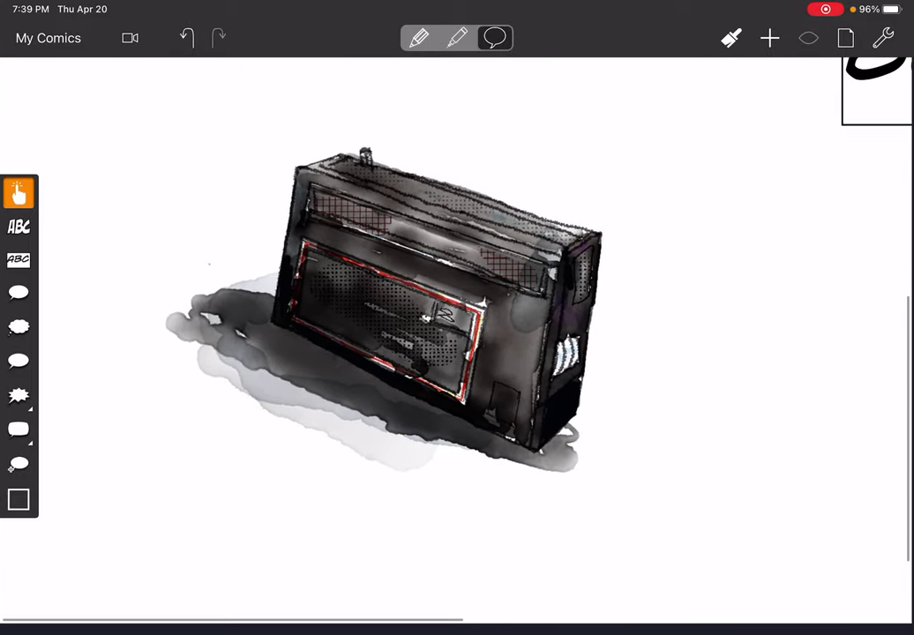
{"action": "scroll", "coordinate": [233, 339], "scroll_direction": "up", "scroll_amount": 1}
{"action": "scroll", "coordinate": [233, 339], "scroll_direction": "up", "scroll_amount": 1}
{"action": "scroll", "coordinate": [232, 339], "scroll_direction": "up", "scroll_amount": 1}
{"action": "scroll", "coordinate": [441, 335], "scroll_direction": "up", "scroll_amount": 1}
{"action": "scroll", "coordinate": [441, 335], "scroll_direction": "up", "scroll_amount": 1}
{"action": "scroll", "coordinate": [441, 335], "scroll_direction": "up", "scroll_amount": 2}
{"action": "left_click", "coordinate": [457, 37]}
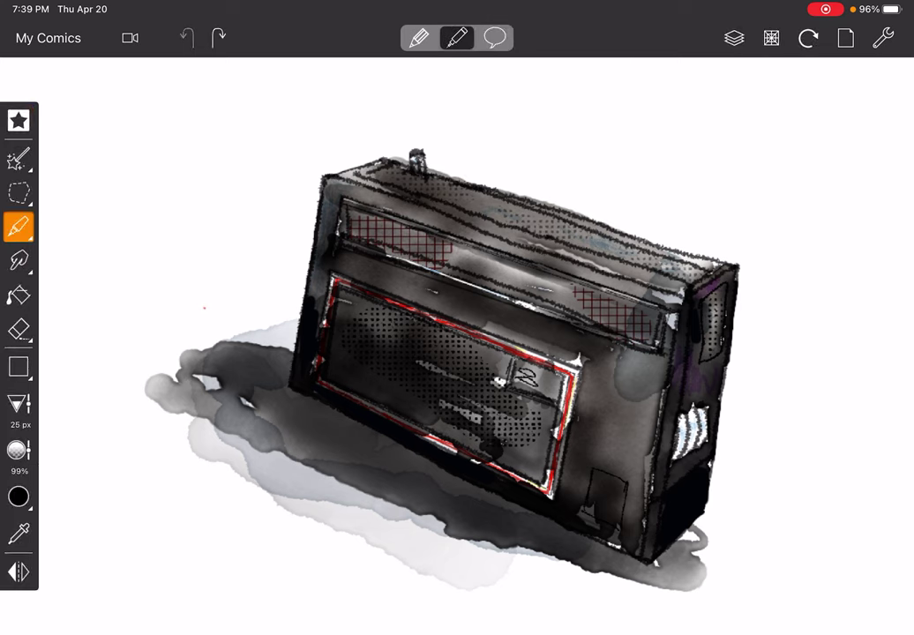
Step: Undo a trial stroke beside the radio and select the freehand curve shape tool
{"action": "left_click_drag", "start_coordinate": [292, 198], "coordinate": [287, 258]}
{"action": "key", "text": "ctrl+z"}
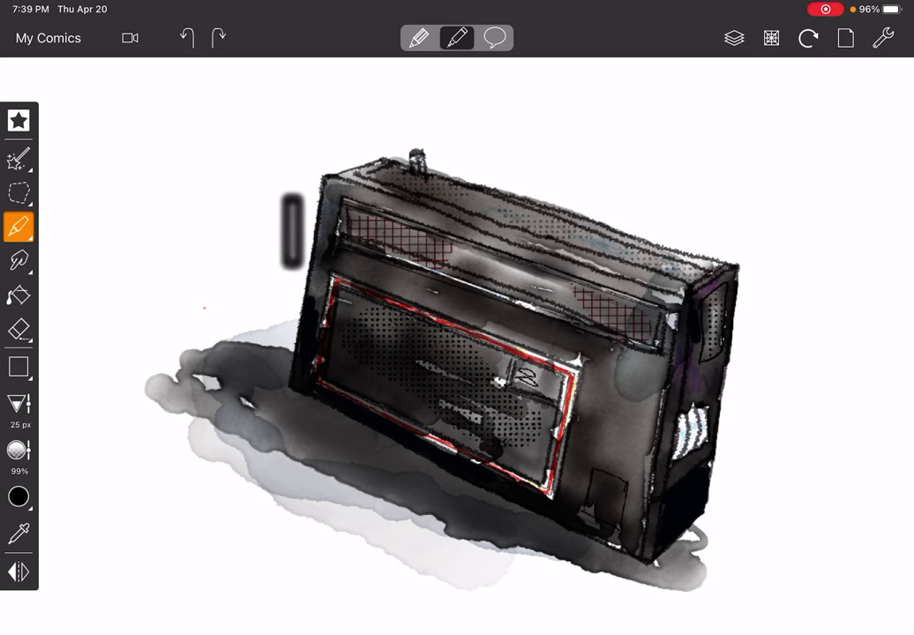
{"action": "key", "text": "ctrl+z"}
{"action": "left_click", "coordinate": [19, 366]}
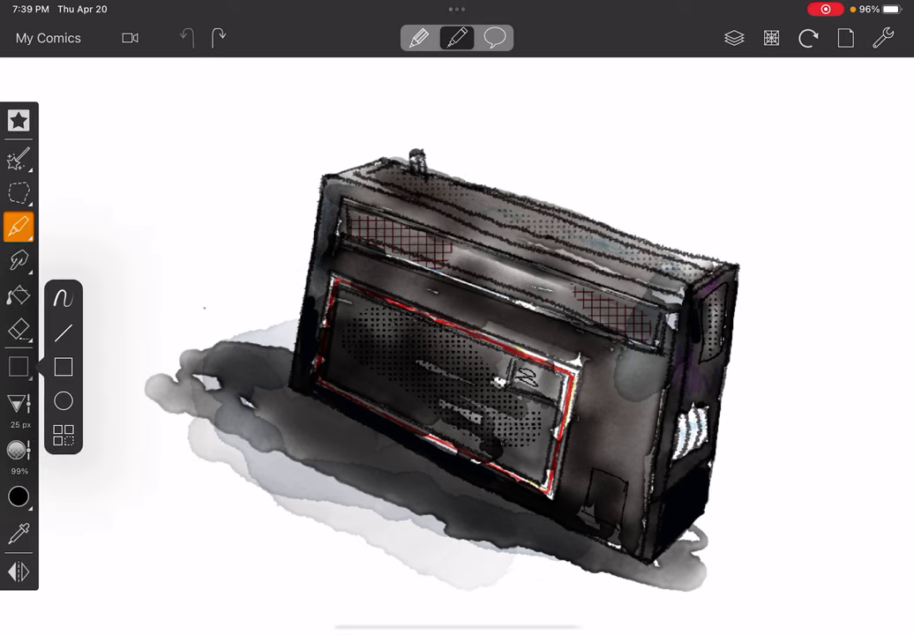
{"action": "left_click", "coordinate": [64, 298]}
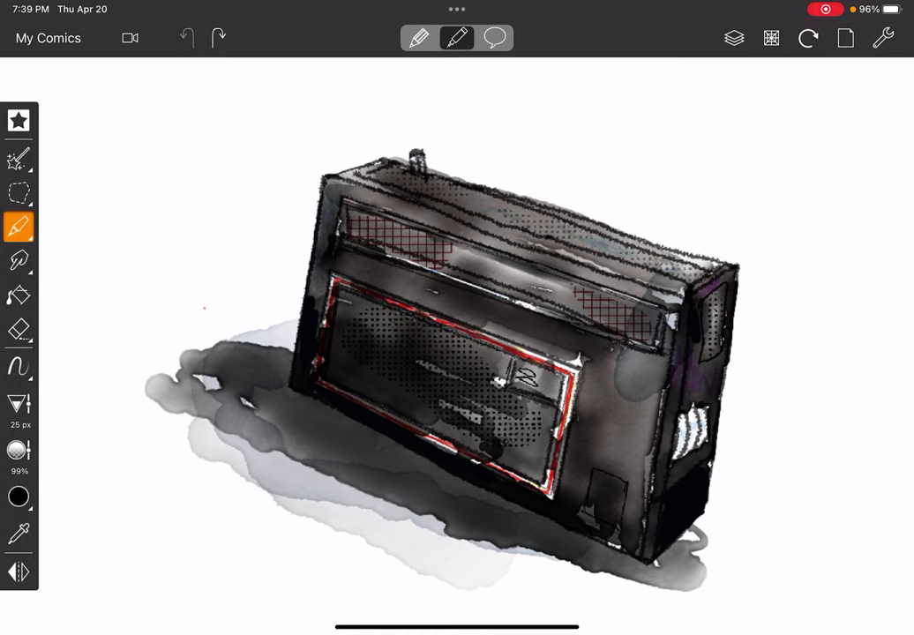
Step: Draw five trial curve strokes around the radio, undoing each one
{"action": "left_click_drag", "start_coordinate": [275, 155], "coordinate": [264, 157]}
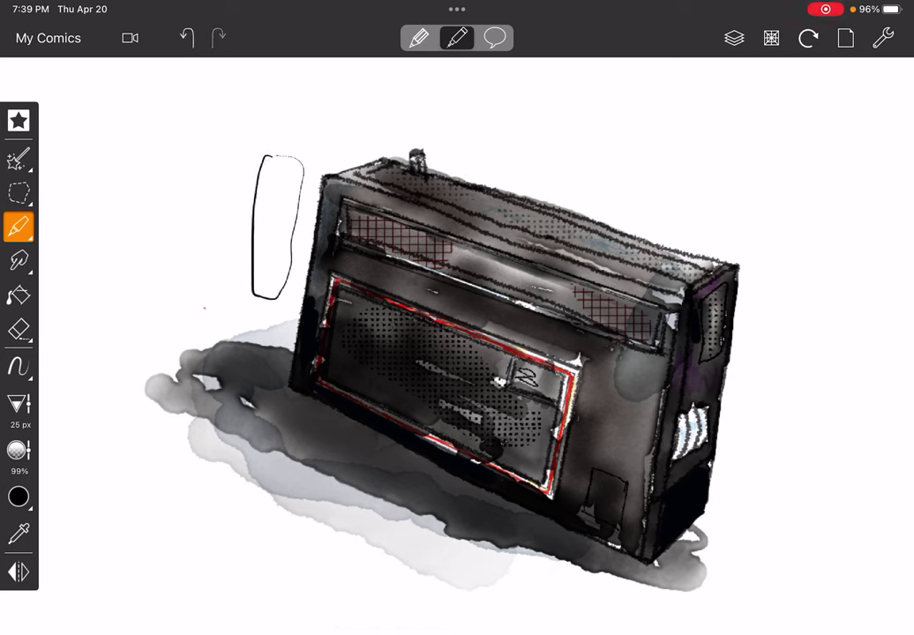
{"action": "key", "text": "ctrl+z"}
{"action": "left_click_drag", "start_coordinate": [344, 104], "coordinate": [340, 163]}
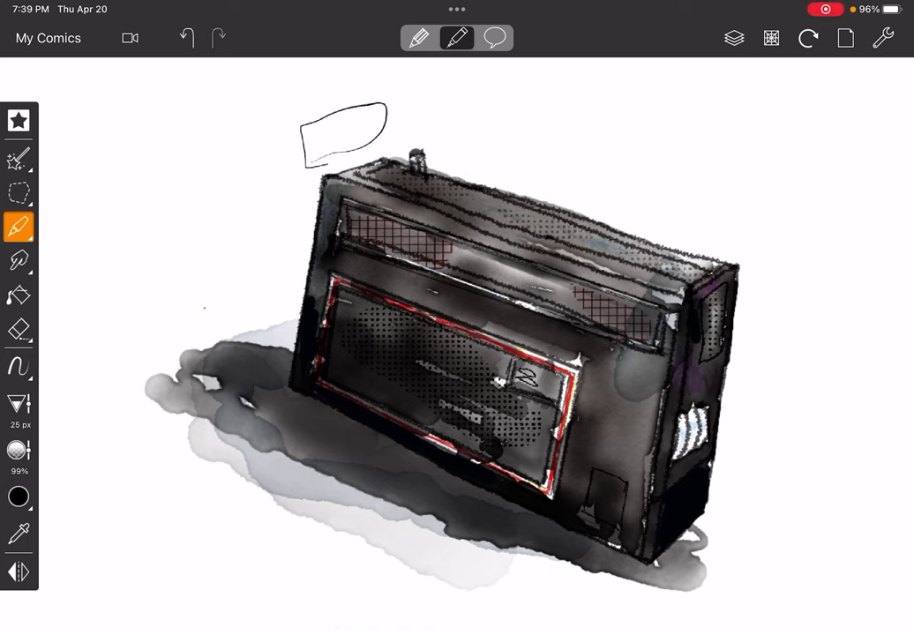
{"action": "key", "text": "ctrl+z"}
{"action": "mouse_move", "coordinate": [456, 129]}
{"action": "left_mouse_down"}
{"action": "mouse_move", "coordinate": [483, 135]}
{"action": "mouse_move", "coordinate": [456, 129]}
{"action": "left_mouse_up"}
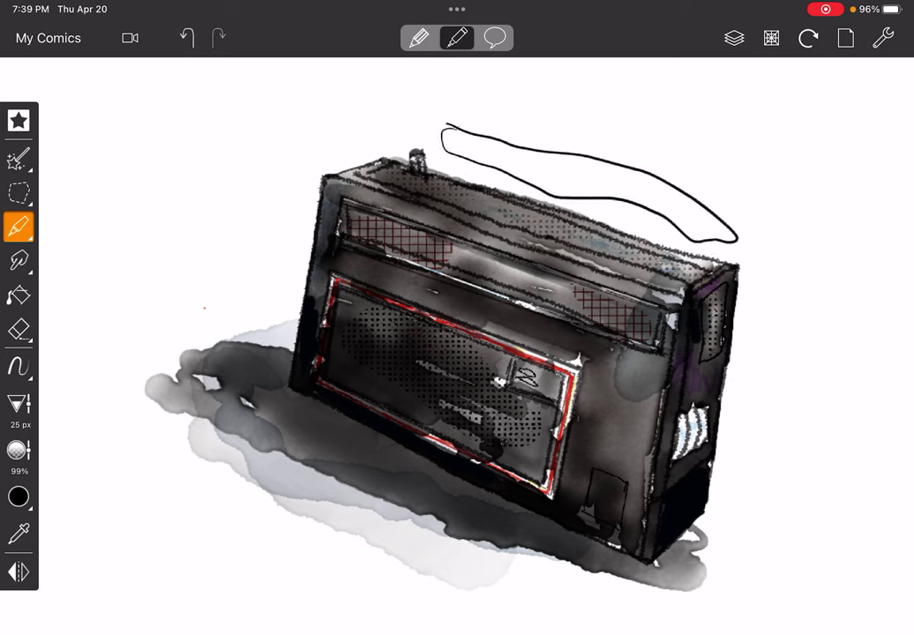
{"action": "key", "text": "ctrl+z"}
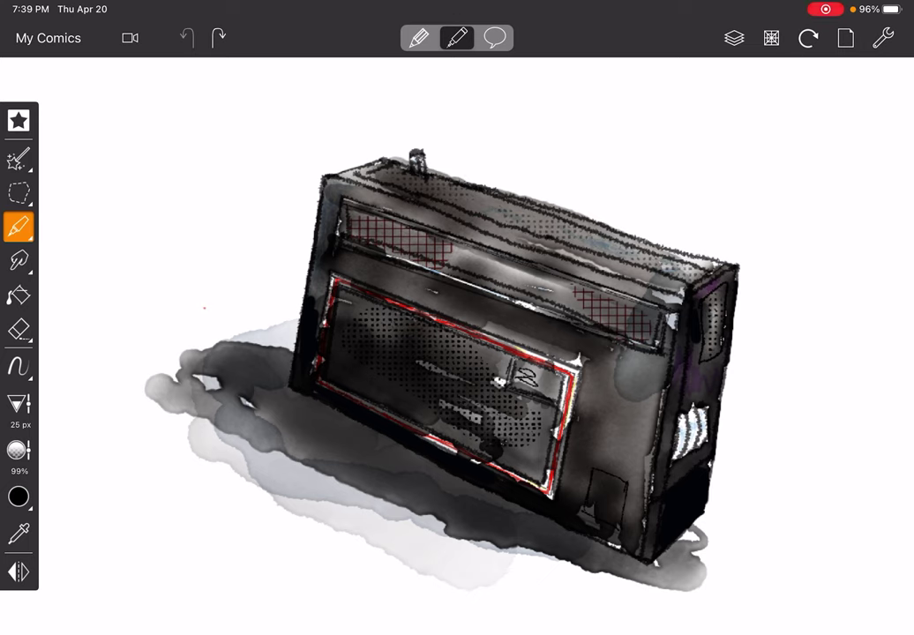
{"action": "left_click_drag", "start_coordinate": [459, 168], "coordinate": [602, 213]}
{"action": "key", "text": "ctrl+z"}
{"action": "left_click_drag", "start_coordinate": [743, 280], "coordinate": [721, 463]}
{"action": "key", "text": "ctrl+z"}
{"action": "scroll", "coordinate": [493, 352], "scroll_direction": "up", "scroll_amount": 5}
{"action": "scroll", "coordinate": [494, 353], "scroll_direction": "up", "scroll_amount": 2}
{"action": "scroll", "coordinate": [494, 353], "scroll_direction": "up", "scroll_amount": 1}
{"action": "scroll", "coordinate": [493, 353], "scroll_direction": "up", "scroll_amount": 1}
{"action": "scroll", "coordinate": [352, 353], "scroll_direction": "up", "scroll_amount": 1}
{"action": "scroll", "coordinate": [353, 353], "scroll_direction": "down", "scroll_amount": 2}
{"action": "scroll", "coordinate": [353, 353], "scroll_direction": "down", "scroll_amount": 3}
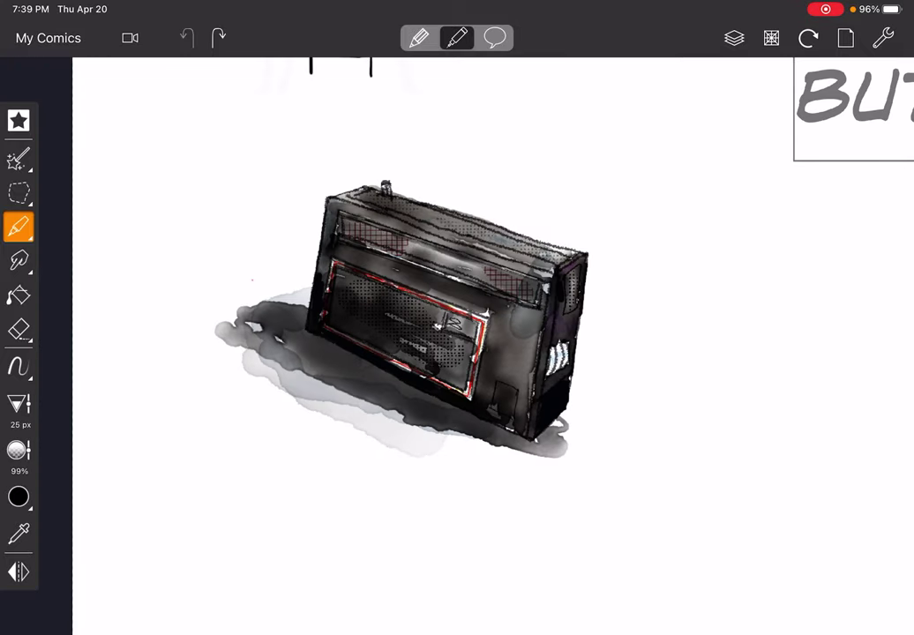
{"action": "mouse_move", "coordinate": [599, 239]}
{"action": "left_mouse_down"}
{"action": "mouse_move", "coordinate": [675, 231]}
{"action": "mouse_move", "coordinate": [642, 435]}
{"action": "mouse_move", "coordinate": [578, 418]}
{"action": "mouse_move", "coordinate": [600, 227]}
{"action": "left_mouse_up"}
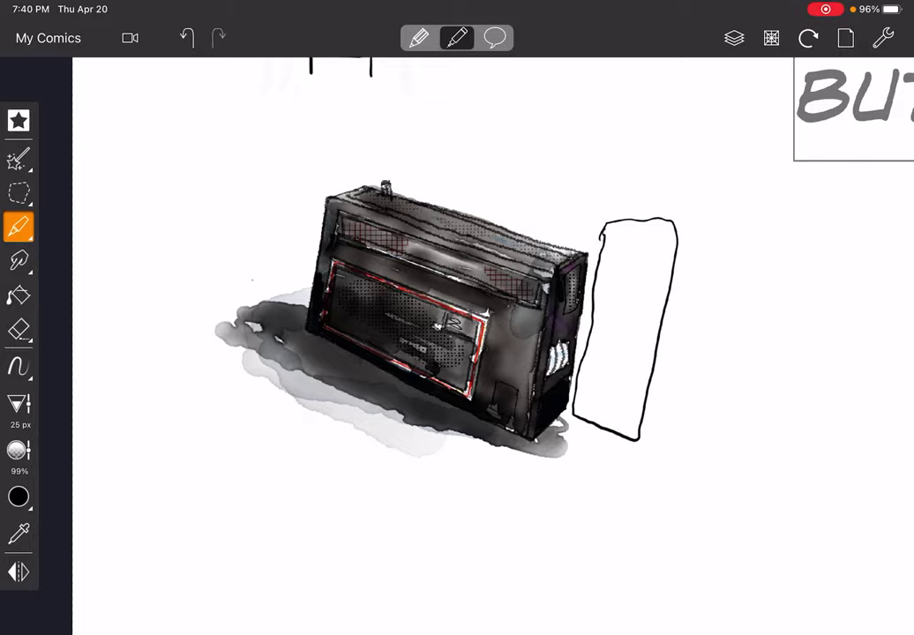
{"action": "scroll", "coordinate": [458, 247], "scroll_direction": "up", "scroll_amount": 5}
{"action": "scroll", "coordinate": [459, 247], "scroll_direction": "up", "scroll_amount": 3}
{"action": "scroll", "coordinate": [458, 246], "scroll_direction": "up", "scroll_amount": 3}
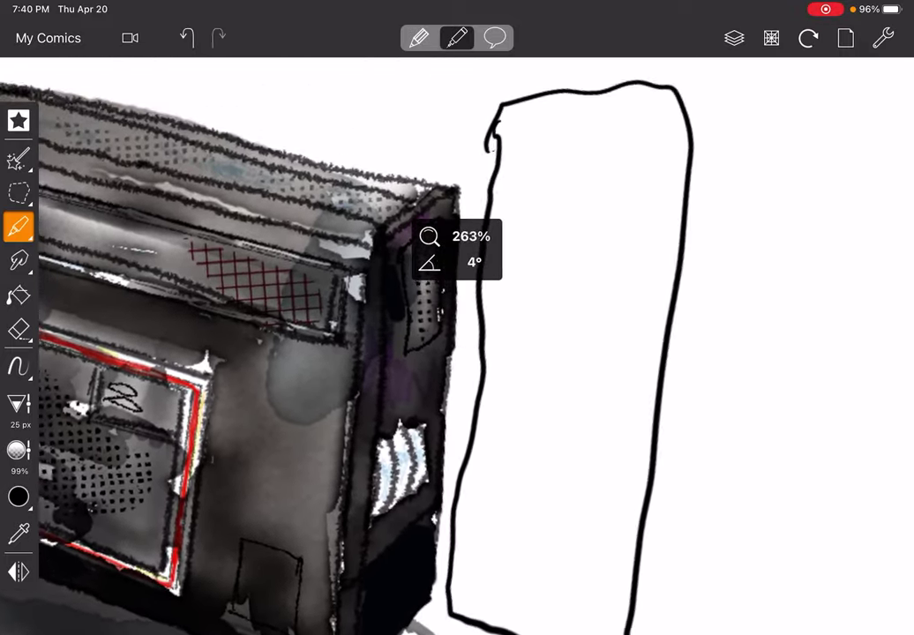
{"action": "scroll", "coordinate": [459, 265], "scroll_direction": "up", "scroll_amount": 2}
{"action": "scroll", "coordinate": [458, 265], "scroll_direction": "up", "scroll_amount": 3}
{"action": "scroll", "coordinate": [459, 265], "scroll_direction": "up", "scroll_amount": 1}
{"action": "scroll", "coordinate": [459, 344], "scroll_direction": "down", "scroll_amount": 3}
{"action": "scroll", "coordinate": [458, 344], "scroll_direction": "down", "scroll_amount": 2}
{"action": "scroll", "coordinate": [459, 343], "scroll_direction": "down", "scroll_amount": 2}
{"action": "scroll", "coordinate": [459, 317], "scroll_direction": "down", "scroll_amount": 2}
{"action": "scroll", "coordinate": [459, 317], "scroll_direction": "down", "scroll_amount": 3}
{"action": "scroll", "coordinate": [458, 317], "scroll_direction": "down", "scroll_amount": 2}
{"action": "scroll", "coordinate": [458, 318], "scroll_direction": "down", "scroll_amount": 1}
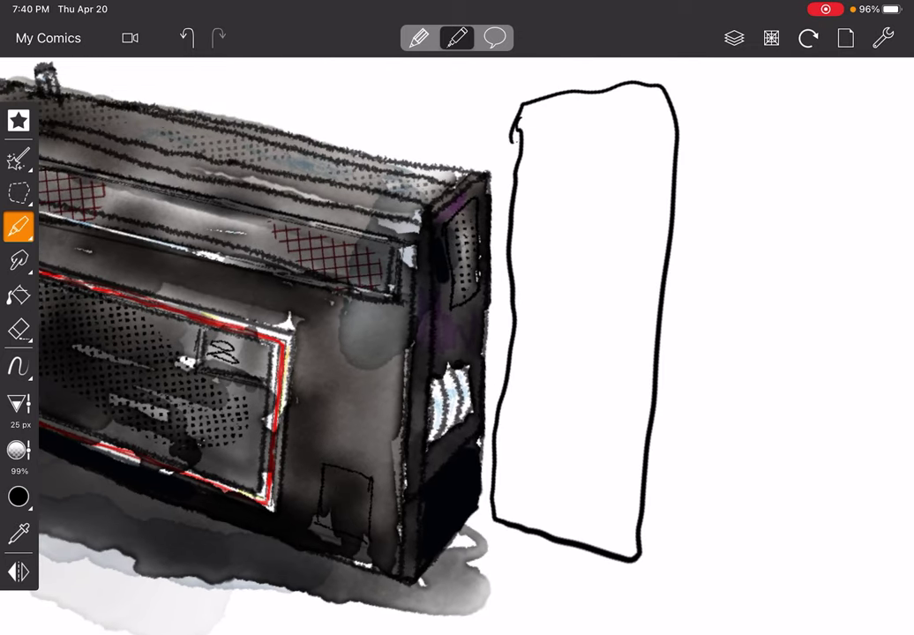
{"action": "mouse_move", "coordinate": [526, 439]}
{"action": "left_mouse_down"}
{"action": "mouse_move", "coordinate": [617, 465]}
{"action": "mouse_move", "coordinate": [545, 415]}
{"action": "left_mouse_up"}
{"action": "mouse_move", "coordinate": [533, 345]}
{"action": "left_mouse_down"}
{"action": "mouse_move", "coordinate": [591, 332]}
{"action": "mouse_move", "coordinate": [537, 351]}
{"action": "left_mouse_up"}
{"action": "mouse_move", "coordinate": [608, 145]}
{"action": "left_mouse_down"}
{"action": "mouse_move", "coordinate": [595, 199]}
{"action": "mouse_move", "coordinate": [644, 160]}
{"action": "left_mouse_up"}
{"action": "left_click_drag", "start_coordinate": [569, 216], "coordinate": [617, 231]}
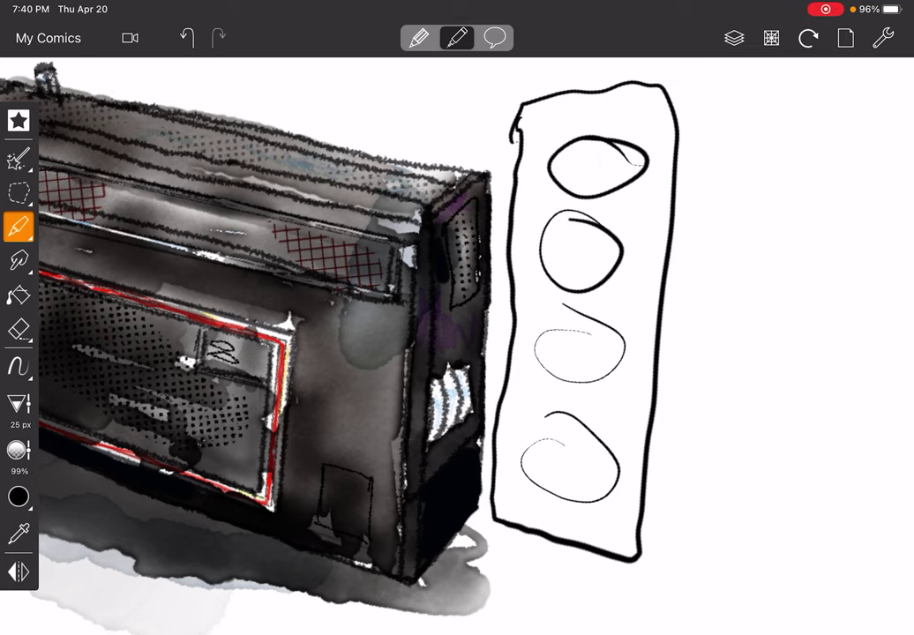
{"action": "key", "text": "ctrl+z"}
{"action": "key", "text": "ctrl+z"}
{"action": "key", "text": "ctrl+z"}
{"action": "key", "text": "ctrl+z"}
{"action": "key", "text": "ctrl+z"}
{"action": "key", "text": "ctrl+z"}
{"action": "key", "text": "ctrl+z"}
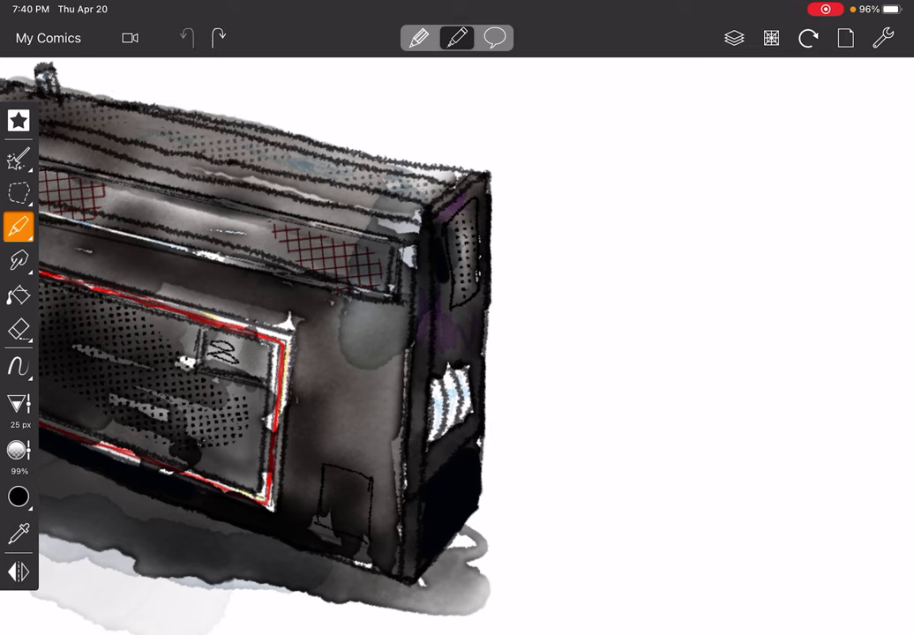
{"action": "left_click_drag", "start_coordinate": [454, 388], "coordinate": [816, 198]}
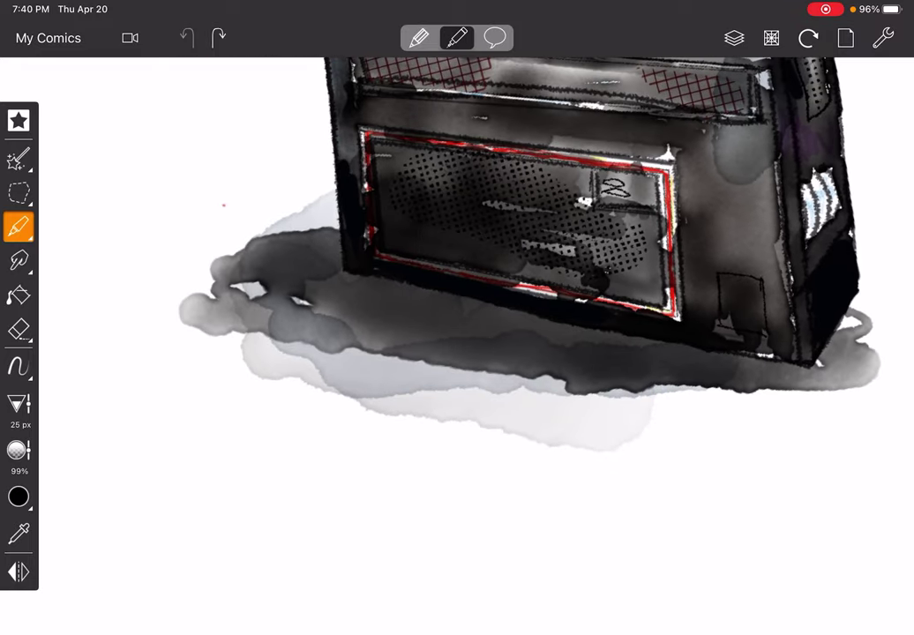
{"action": "mouse_move", "coordinate": [683, 401]}
{"action": "left_mouse_down"}
{"action": "mouse_move", "coordinate": [347, 407]}
{"action": "mouse_move", "coordinate": [397, 398]}
{"action": "mouse_move", "coordinate": [638, 401]}
{"action": "left_mouse_up"}
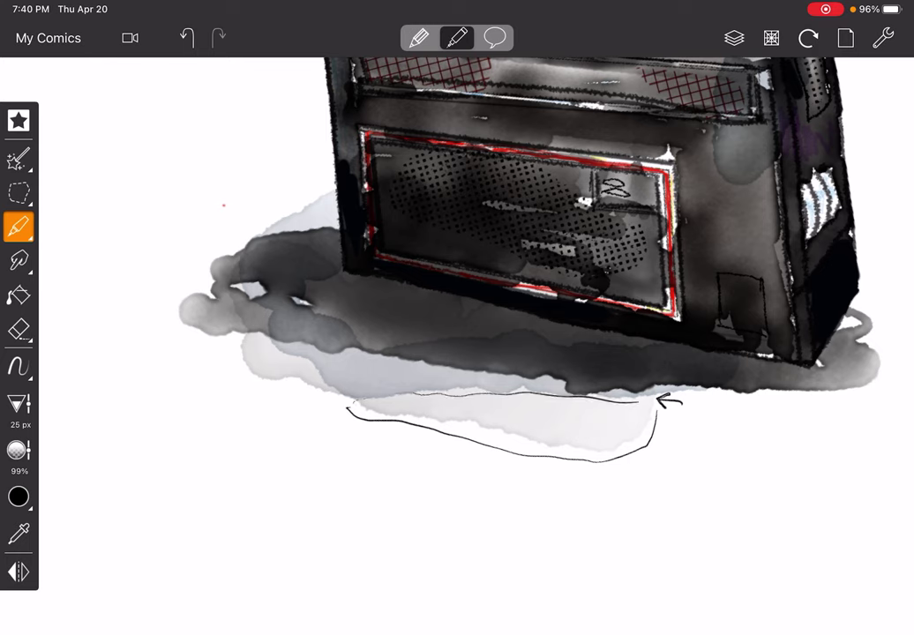
{"action": "key", "text": "ctrl+z"}
{"action": "key", "text": "ctrl+z"}
{"action": "key", "text": "ctrl+z"}
{"action": "key", "text": "ctrl+z"}
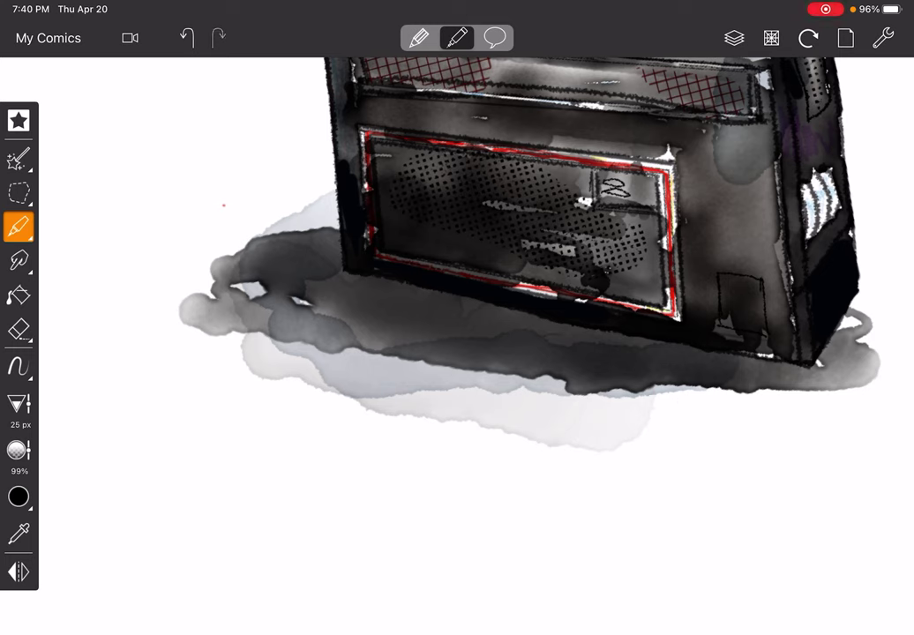
{"action": "mouse_move", "coordinate": [626, 342]}
{"action": "left_mouse_down"}
{"action": "mouse_move", "coordinate": [395, 335]}
{"action": "mouse_move", "coordinate": [379, 348]}
{"action": "mouse_move", "coordinate": [259, 342]}
{"action": "left_mouse_up"}
{"action": "key", "text": "ctrl+z"}
{"action": "key", "text": "ctrl+z"}
{"action": "mouse_move", "coordinate": [361, 132]}
{"action": "left_mouse_down"}
{"action": "mouse_move", "coordinate": [432, 143]}
{"action": "mouse_move", "coordinate": [413, 203]}
{"action": "mouse_move", "coordinate": [401, 202]}
{"action": "left_mouse_up"}
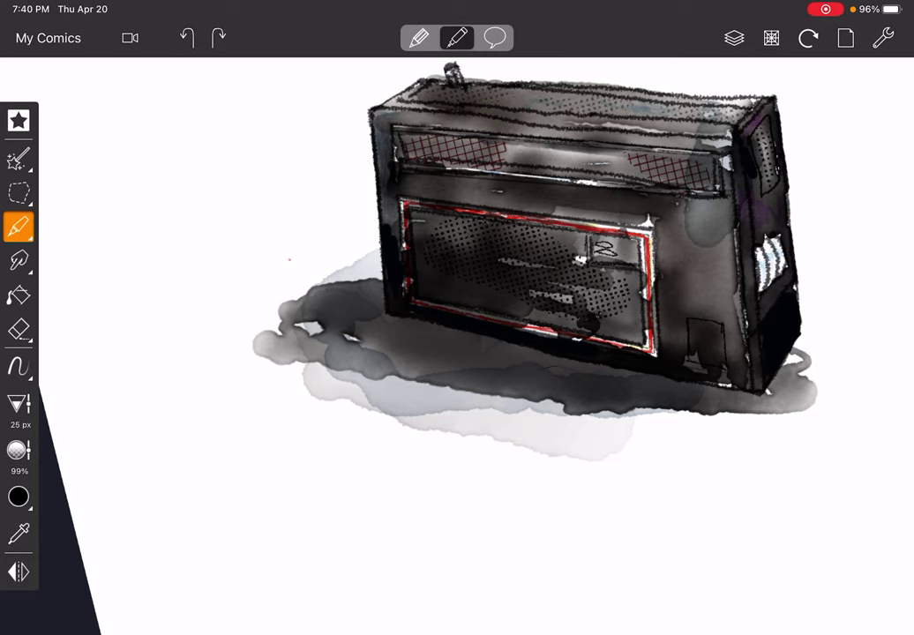
{"action": "scroll", "coordinate": [564, 265], "scroll_direction": "down", "scroll_amount": 3}
Step: Draw upward arrows and a diagonal arrow on the right below the face
{"action": "scroll", "coordinate": [546, 352], "scroll_direction": "down", "scroll_amount": 3}
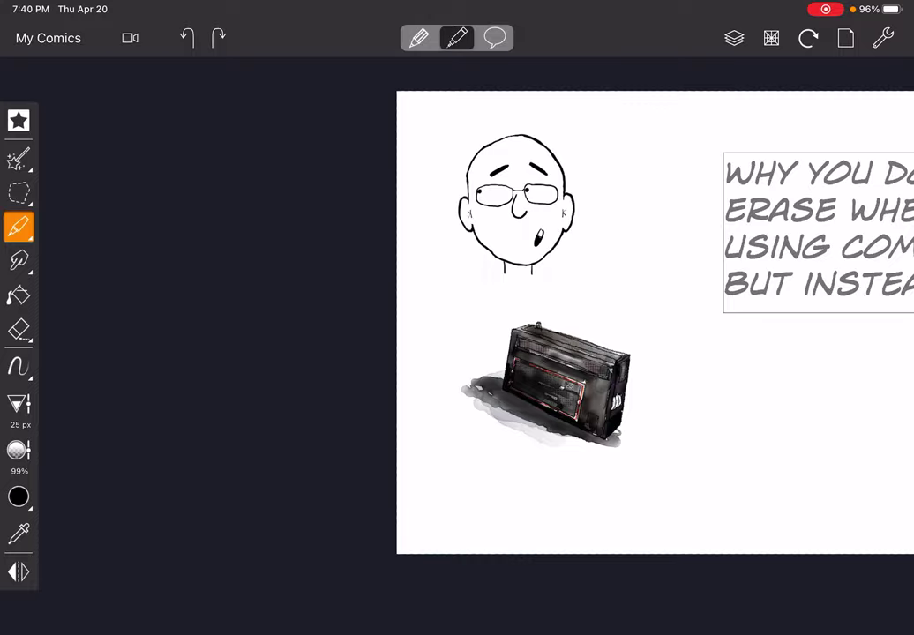
{"action": "scroll", "coordinate": [516, 212], "scroll_direction": "up", "scroll_amount": 2}
{"action": "scroll", "coordinate": [516, 212], "scroll_direction": "up", "scroll_amount": 1}
{"action": "scroll", "coordinate": [515, 211], "scroll_direction": "up", "scroll_amount": 2}
{"action": "scroll", "coordinate": [516, 211], "scroll_direction": "up", "scroll_amount": 2}
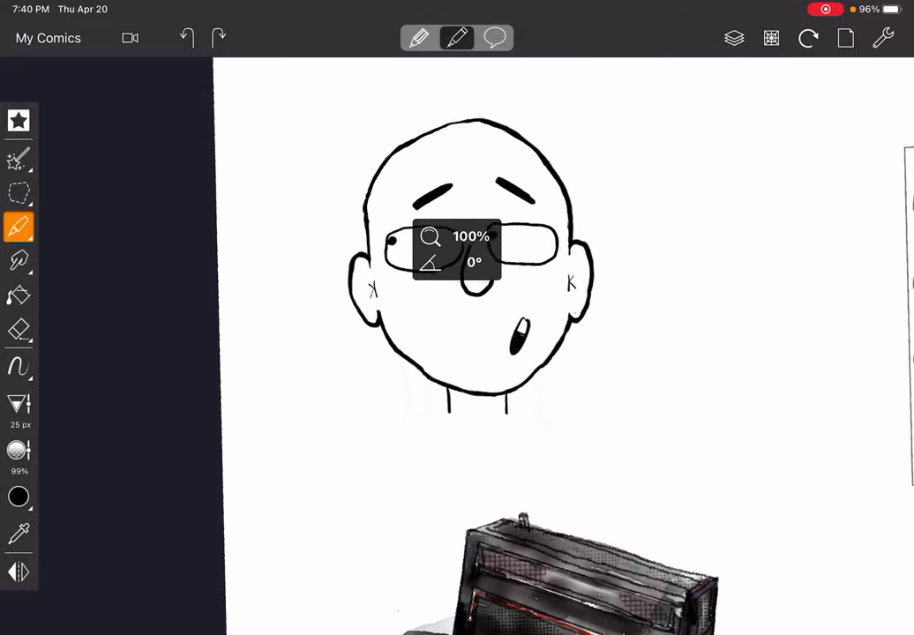
{"action": "scroll", "coordinate": [476, 265], "scroll_direction": "up", "scroll_amount": 2}
{"action": "scroll", "coordinate": [476, 264], "scroll_direction": "up", "scroll_amount": 1}
{"action": "scroll", "coordinate": [476, 265], "scroll_direction": "up", "scroll_amount": 1}
{"action": "scroll", "coordinate": [458, 265], "scroll_direction": "up", "scroll_amount": 1}
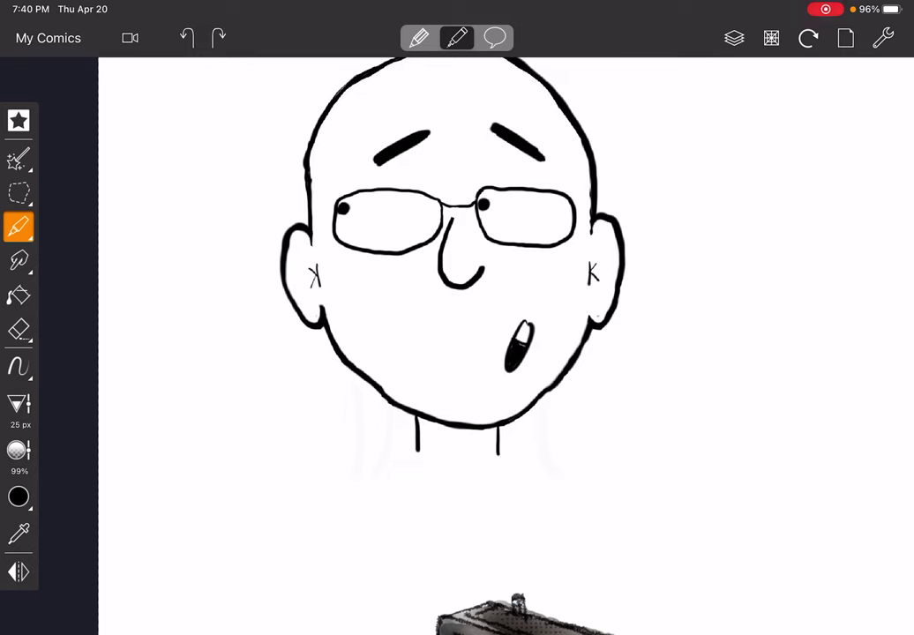
{"action": "mouse_move", "coordinate": [352, 493]}
{"action": "left_mouse_down"}
{"action": "mouse_move", "coordinate": [345, 539]}
{"action": "mouse_move", "coordinate": [359, 506]}
{"action": "mouse_move", "coordinate": [372, 539]}
{"action": "mouse_move", "coordinate": [382, 510]}
{"action": "left_mouse_up"}
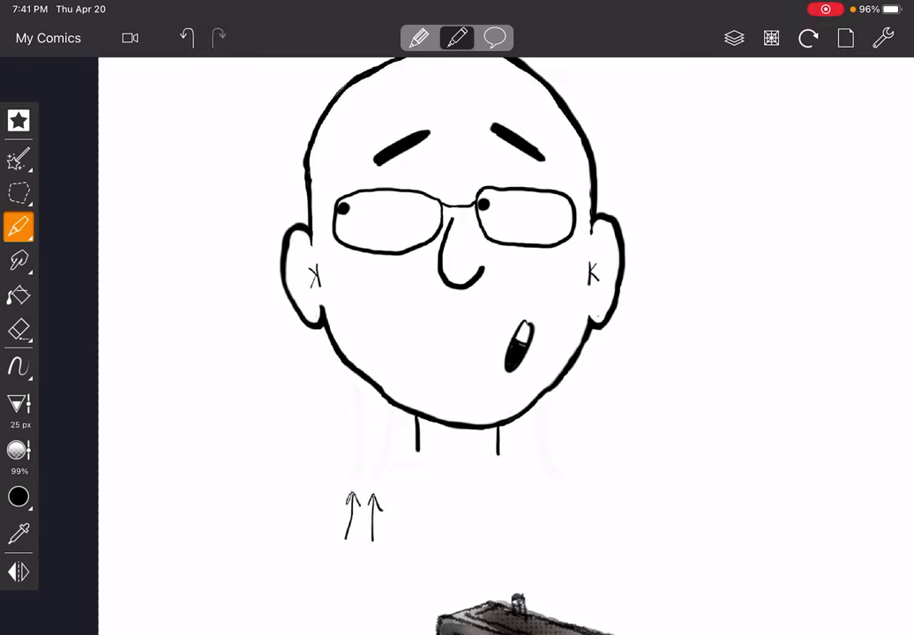
{"action": "mouse_move", "coordinate": [561, 496]}
{"action": "left_mouse_down"}
{"action": "mouse_move", "coordinate": [593, 529]}
{"action": "mouse_move", "coordinate": [559, 495]}
{"action": "mouse_move", "coordinate": [583, 506]}
{"action": "left_mouse_up"}
Step: Zoom in and draw a curved outline to the left below the chin
{"action": "scroll", "coordinate": [370, 308], "scroll_direction": "up", "scroll_amount": 3}
{"action": "scroll", "coordinate": [371, 309], "scroll_direction": "up", "scroll_amount": 2}
{"action": "scroll", "coordinate": [370, 309], "scroll_direction": "up", "scroll_amount": 2}
{"action": "scroll", "coordinate": [370, 309], "scroll_direction": "up", "scroll_amount": 2}
{"action": "scroll", "coordinate": [457, 309], "scroll_direction": "down", "scroll_amount": 1}
{"action": "scroll", "coordinate": [457, 309], "scroll_direction": "down", "scroll_amount": 1}
{"action": "scroll", "coordinate": [457, 308], "scroll_direction": "down", "scroll_amount": 1}
{"action": "scroll", "coordinate": [457, 309], "scroll_direction": "down", "scroll_amount": 1}
{"action": "scroll", "coordinate": [457, 309], "scroll_direction": "down", "scroll_amount": 1}
{"action": "scroll", "coordinate": [457, 308], "scroll_direction": "up", "scroll_amount": 2}
{"action": "scroll", "coordinate": [457, 308], "scroll_direction": "up", "scroll_amount": 2}
{"action": "scroll", "coordinate": [457, 308], "scroll_direction": "up", "scroll_amount": 1}
{"action": "scroll", "coordinate": [457, 308], "scroll_direction": "up", "scroll_amount": 1}
{"action": "scroll", "coordinate": [457, 309], "scroll_direction": "left", "scroll_amount": 1}
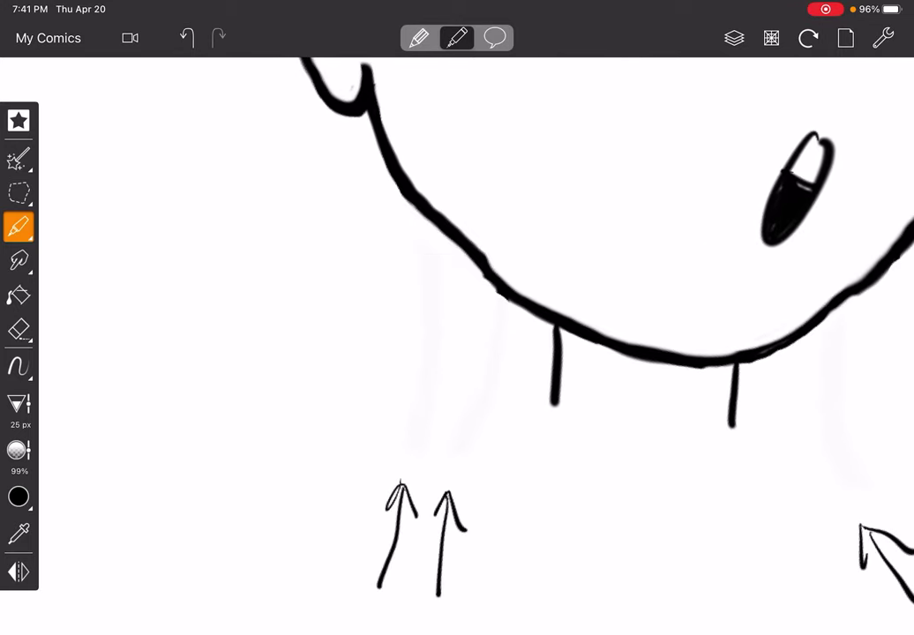
{"action": "scroll", "coordinate": [456, 308], "scroll_direction": "right", "scroll_amount": 2}
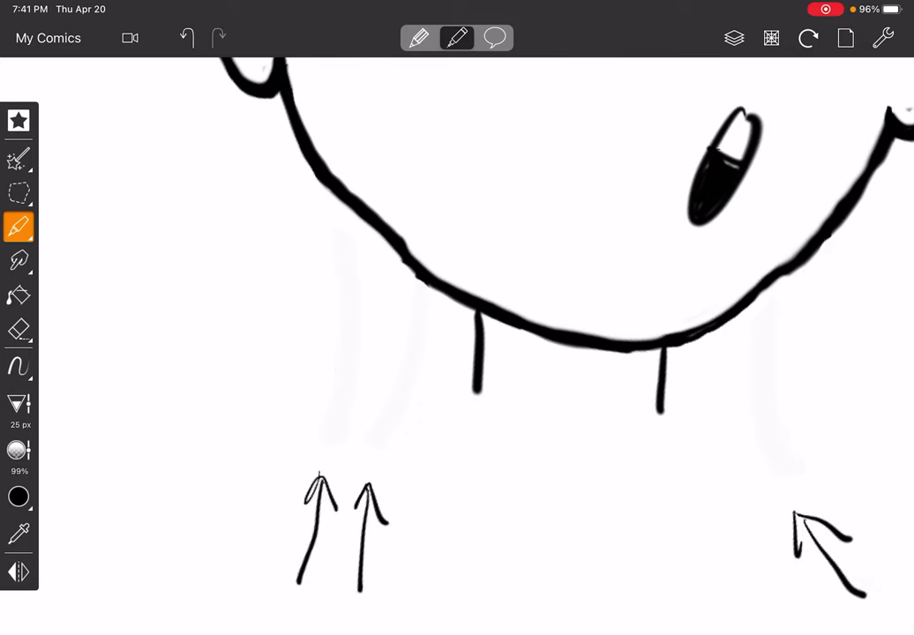
{"action": "mouse_move", "coordinate": [311, 204]}
{"action": "left_mouse_down"}
{"action": "mouse_move", "coordinate": [322, 320]}
{"action": "mouse_move", "coordinate": [289, 440]}
{"action": "left_mouse_up"}
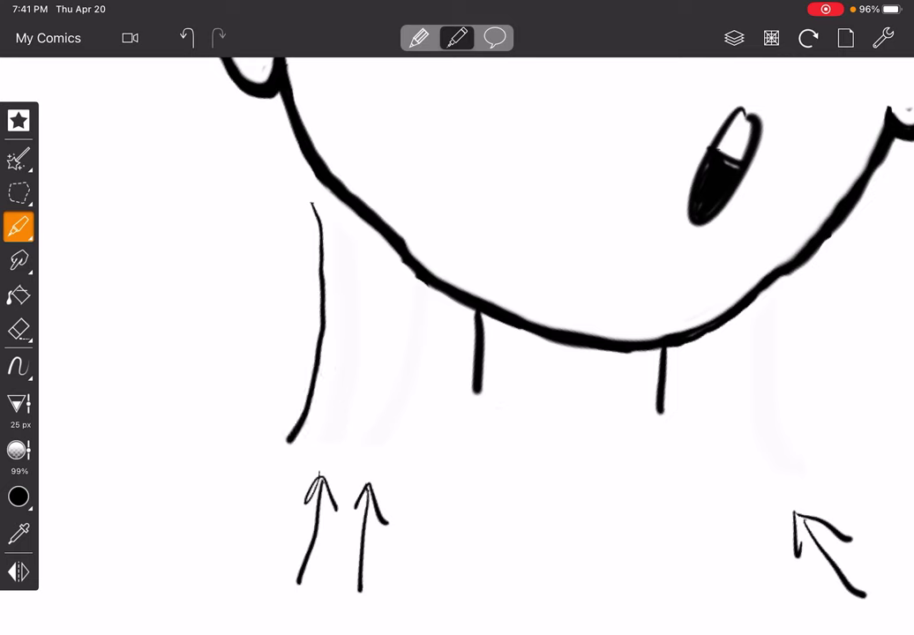
Step: Sketch two long rounded leg outlines on the left below the face
{"action": "left_click", "coordinate": [376, 336]}
{"action": "mouse_move", "coordinate": [398, 282]}
{"action": "left_mouse_down"}
{"action": "mouse_move", "coordinate": [389, 377]}
{"action": "mouse_move", "coordinate": [364, 428]}
{"action": "left_mouse_up"}
{"action": "mouse_move", "coordinate": [438, 301]}
{"action": "left_mouse_down"}
{"action": "mouse_move", "coordinate": [434, 363]}
{"action": "mouse_move", "coordinate": [401, 454]}
{"action": "mouse_move", "coordinate": [362, 405]}
{"action": "left_mouse_up"}
{"action": "left_click_drag", "start_coordinate": [293, 446], "coordinate": [357, 458]}
{"action": "left_click_drag", "start_coordinate": [362, 414], "coordinate": [376, 237]}
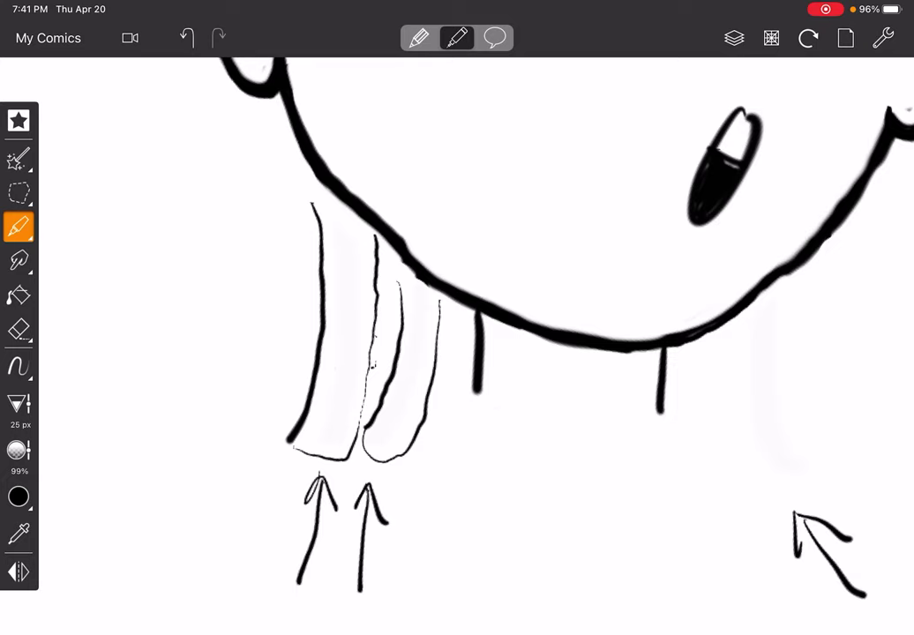
Step: Draw a rounded shape on the right above the diagonal arrow
{"action": "scroll", "coordinate": [476, 344], "scroll_direction": "right", "scroll_amount": 5}
{"action": "mouse_move", "coordinate": [528, 338]}
{"action": "left_mouse_down"}
{"action": "mouse_move", "coordinate": [535, 421]}
{"action": "mouse_move", "coordinate": [573, 507]}
{"action": "mouse_move", "coordinate": [638, 500]}
{"action": "mouse_move", "coordinate": [606, 445]}
{"action": "mouse_move", "coordinate": [591, 343]}
{"action": "mouse_move", "coordinate": [599, 327]}
{"action": "left_mouse_up"}
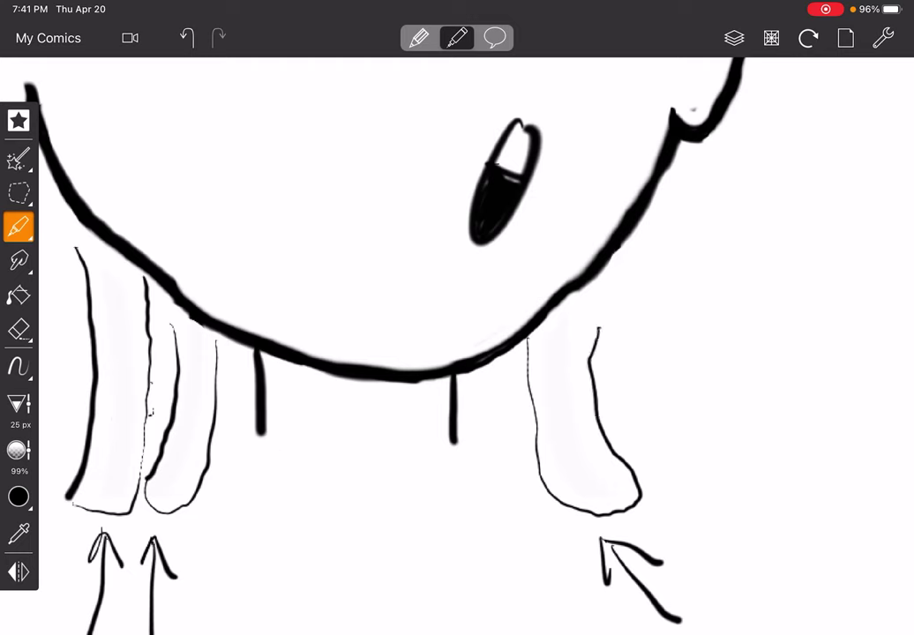
{"action": "left_click_drag", "start_coordinate": [687, 216], "coordinate": [606, 311]}
Step: Undo five times to remove the leg and arrow strokes below the face
{"action": "left_click", "coordinate": [187, 37]}
{"action": "left_click", "coordinate": [187, 37]}
{"action": "left_click", "coordinate": [187, 37]}
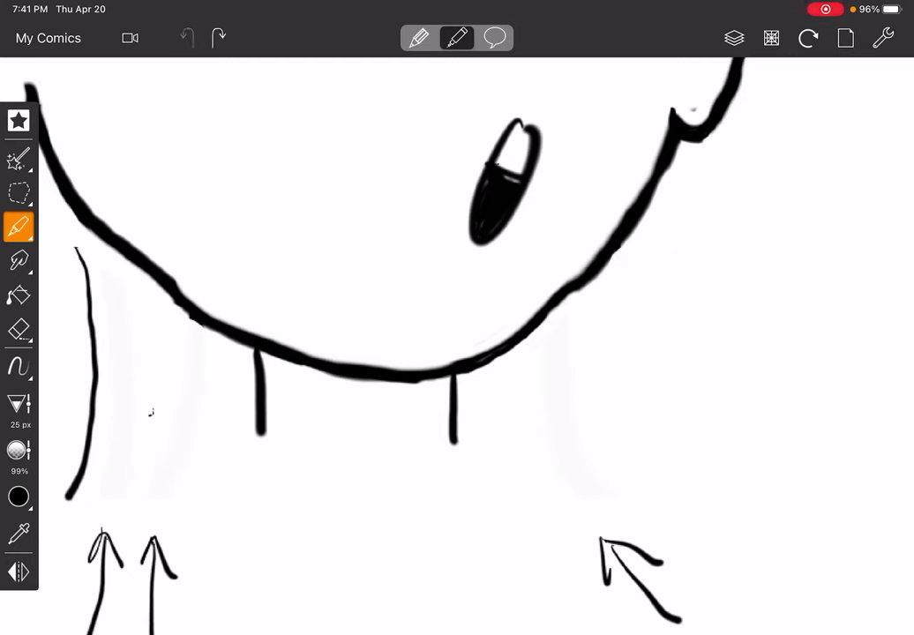
{"action": "left_click", "coordinate": [187, 37]}
{"action": "left_click", "coordinate": [187, 37]}
{"action": "left_click", "coordinate": [187, 37]}
{"action": "left_click", "coordinate": [187, 37]}
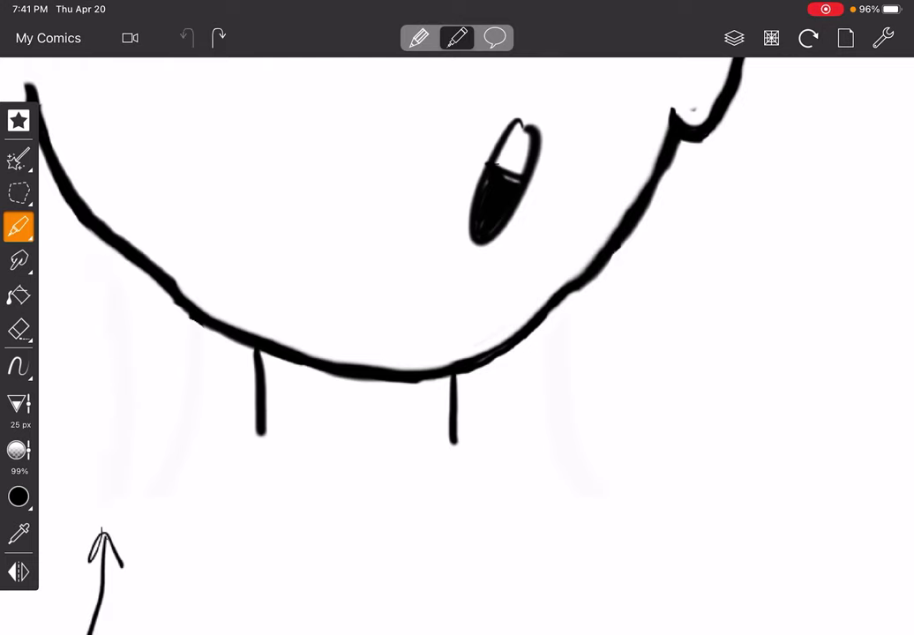
{"action": "left_click", "coordinate": [187, 37]}
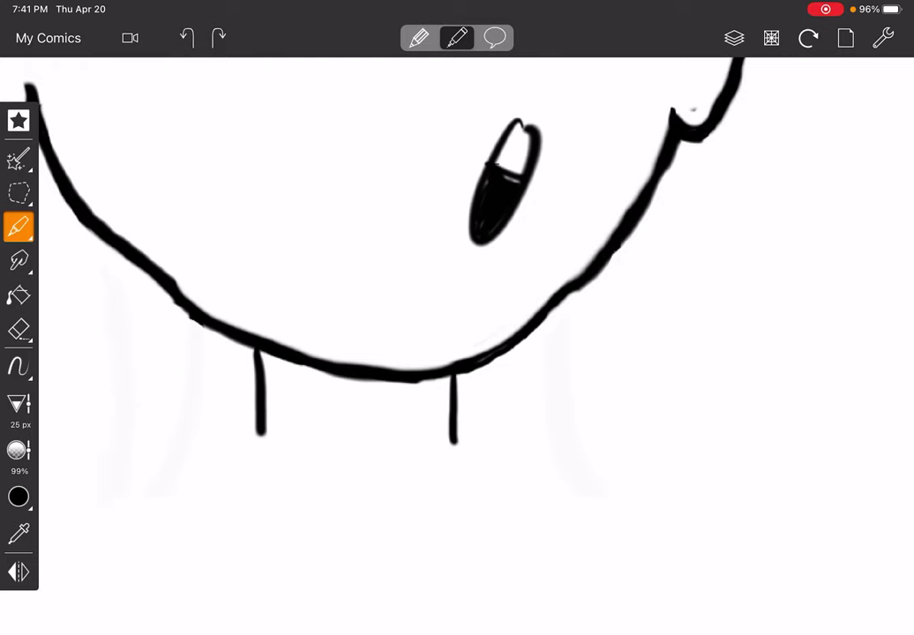
Step: Zoom onto the face and draw a curved smile line under the nose
{"action": "scroll", "coordinate": [476, 291], "scroll_direction": "up", "scroll_amount": 5}
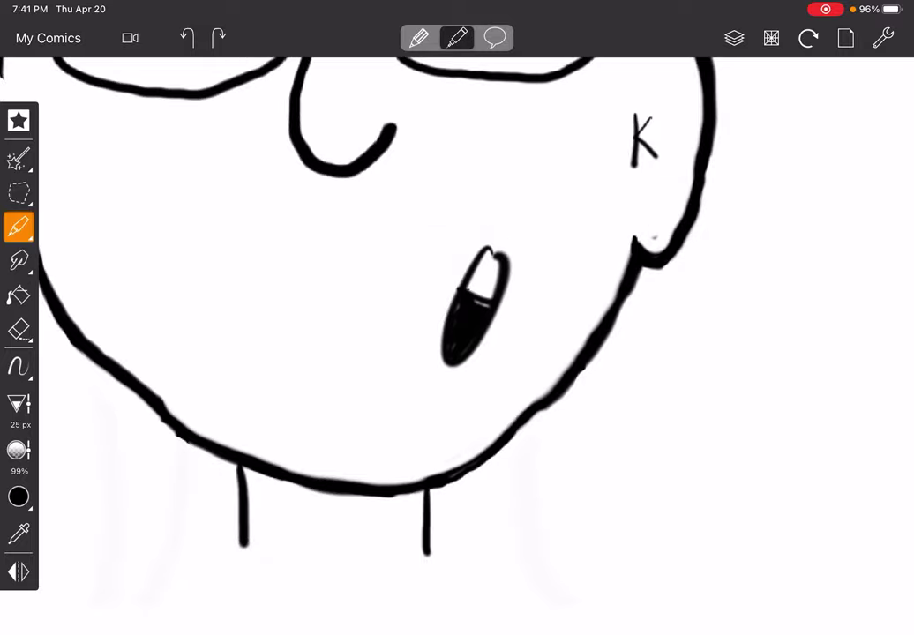
{"action": "scroll", "coordinate": [477, 291], "scroll_direction": "up", "scroll_amount": 2}
{"action": "scroll", "coordinate": [477, 291], "scroll_direction": "up", "scroll_amount": 3}
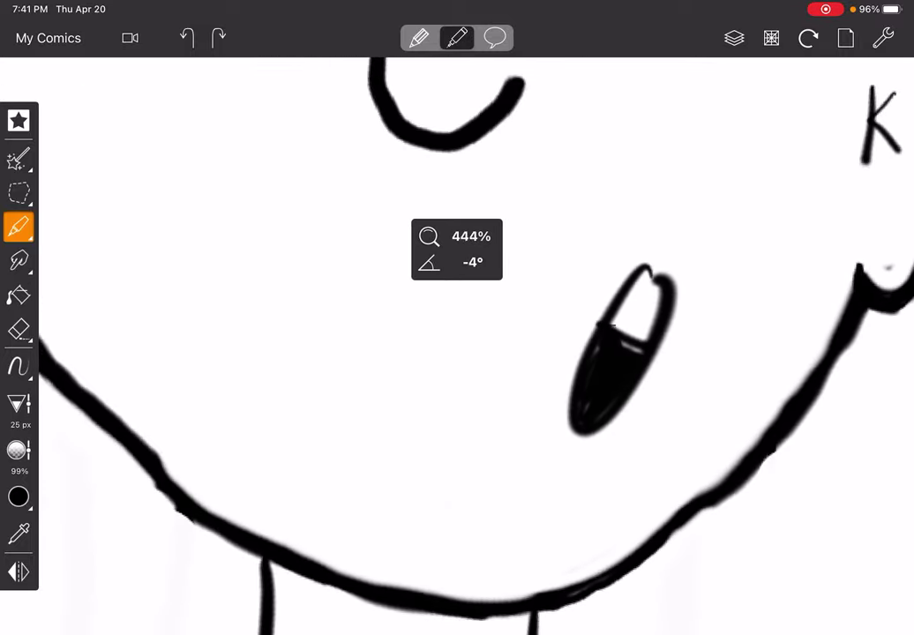
{"action": "scroll", "coordinate": [477, 291], "scroll_direction": "down", "scroll_amount": 4}
{"action": "scroll", "coordinate": [457, 291], "scroll_direction": "up", "scroll_amount": 1}
{"action": "scroll", "coordinate": [457, 291], "scroll_direction": "down", "scroll_amount": 2}
{"action": "scroll", "coordinate": [457, 291], "scroll_direction": "down", "scroll_amount": 1}
{"action": "scroll", "coordinate": [457, 291], "scroll_direction": "up", "scroll_amount": 2}
{"action": "scroll", "coordinate": [457, 291], "scroll_direction": "up", "scroll_amount": 1}
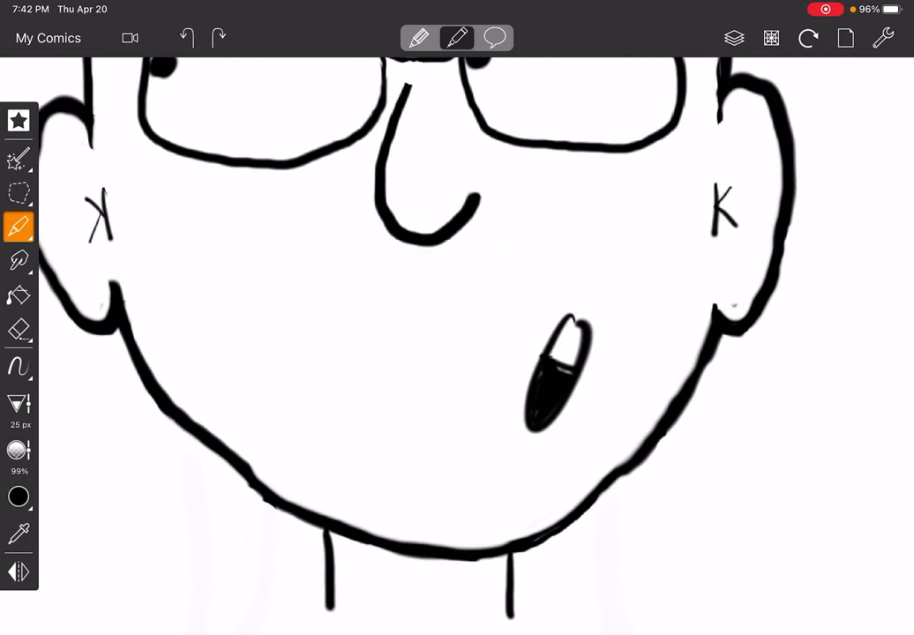
{"action": "mouse_move", "coordinate": [327, 328]}
{"action": "left_mouse_down"}
{"action": "mouse_move", "coordinate": [485, 351]}
{"action": "mouse_move", "coordinate": [509, 333]}
{"action": "left_mouse_up"}
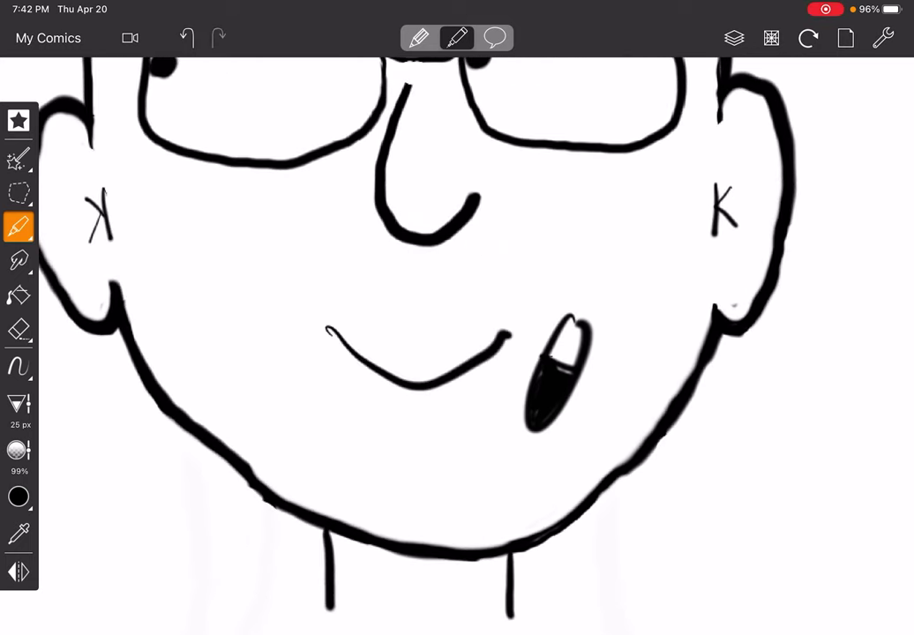
Step: Replace the trial smile with a wide grin outline divided by five tooth lines
{"action": "key", "text": "ctrl+z"}
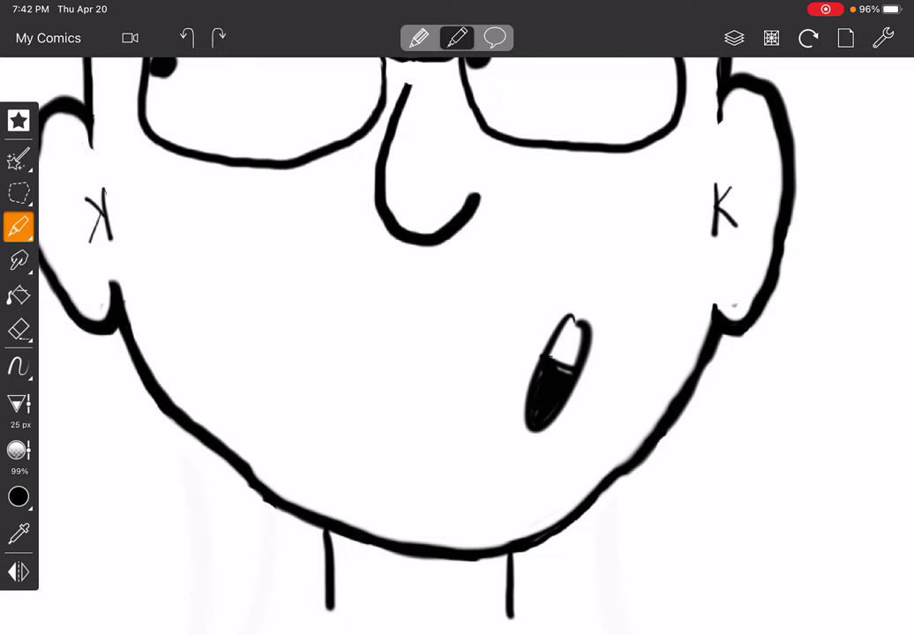
{"action": "mouse_move", "coordinate": [337, 295]}
{"action": "left_mouse_down"}
{"action": "mouse_move", "coordinate": [500, 333]}
{"action": "mouse_move", "coordinate": [452, 383]}
{"action": "mouse_move", "coordinate": [502, 348]}
{"action": "left_mouse_up"}
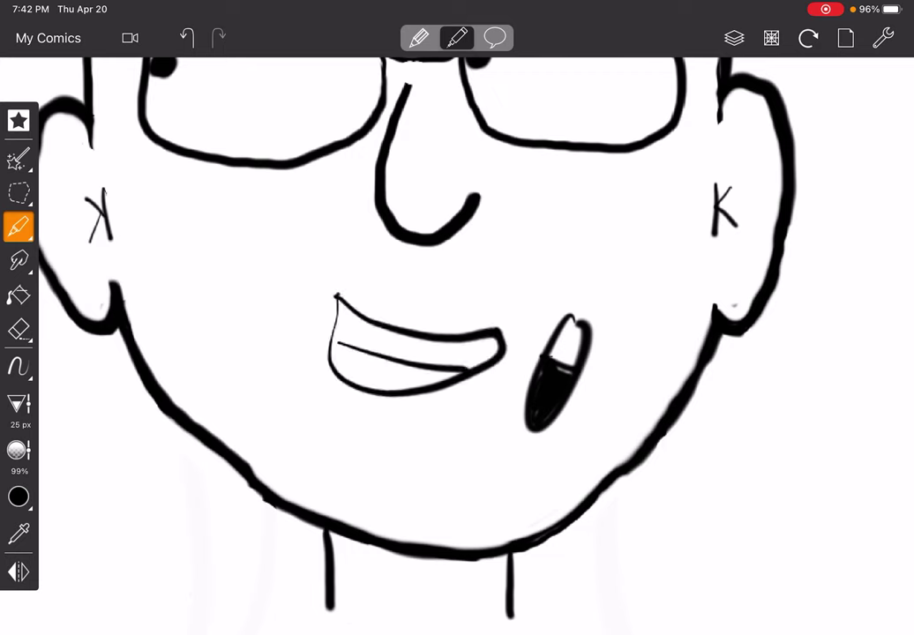
{"action": "left_click_drag", "start_coordinate": [350, 316], "coordinate": [345, 378]}
{"action": "left_click_drag", "start_coordinate": [377, 324], "coordinate": [371, 384]}
{"action": "left_click_drag", "start_coordinate": [407, 330], "coordinate": [404, 383]}
{"action": "left_click_drag", "start_coordinate": [449, 339], "coordinate": [445, 379]}
{"action": "left_click_drag", "start_coordinate": [472, 349], "coordinate": [471, 365]}
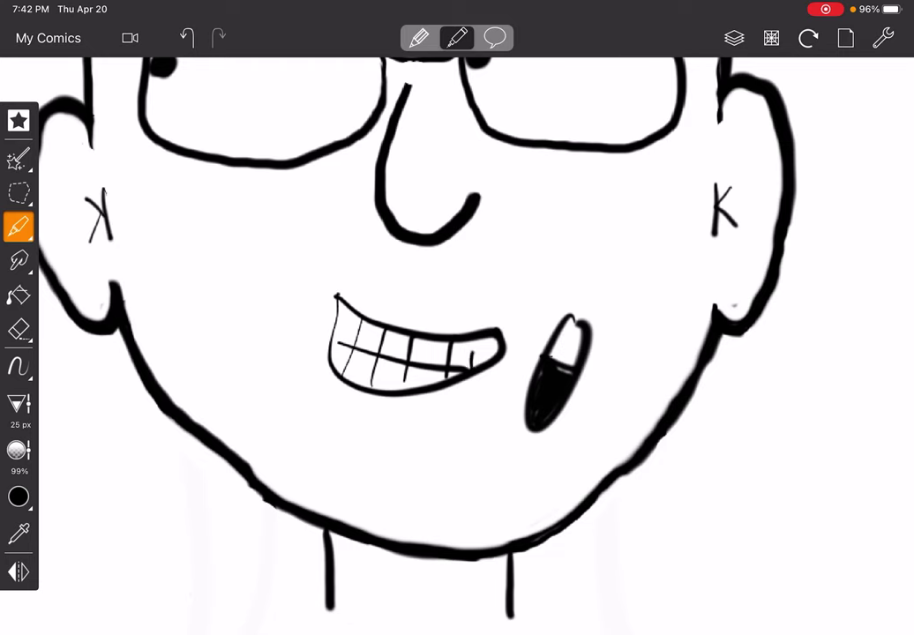
Step: Draw an arrow toward the oval mouth and undo it
{"action": "mouse_move", "coordinate": [401, 456]}
{"action": "left_mouse_down"}
{"action": "mouse_move", "coordinate": [504, 423]}
{"action": "mouse_move", "coordinate": [492, 455]}
{"action": "left_mouse_up"}
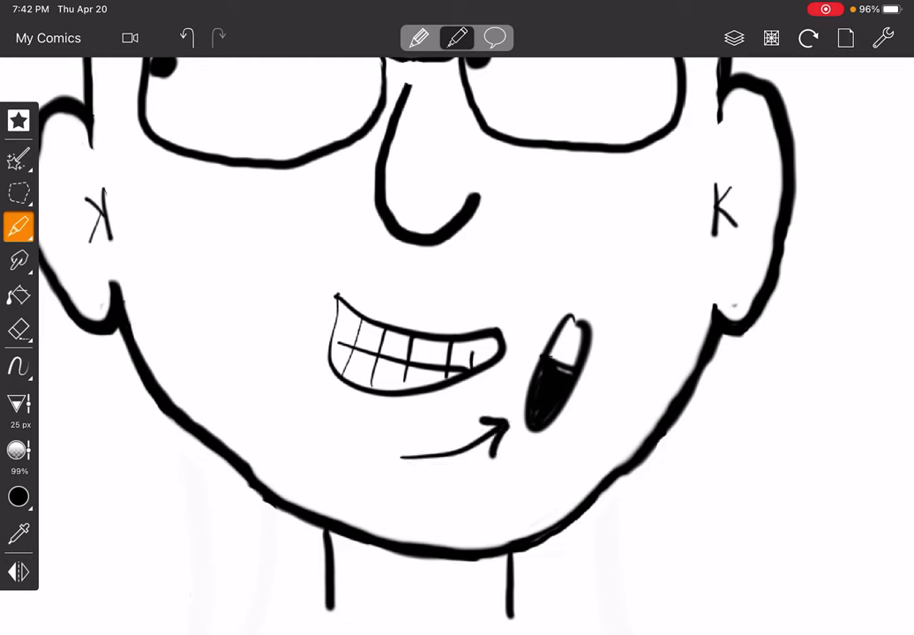
{"action": "key", "text": "ctrl+z"}
{"action": "key", "text": "ctrl+z"}
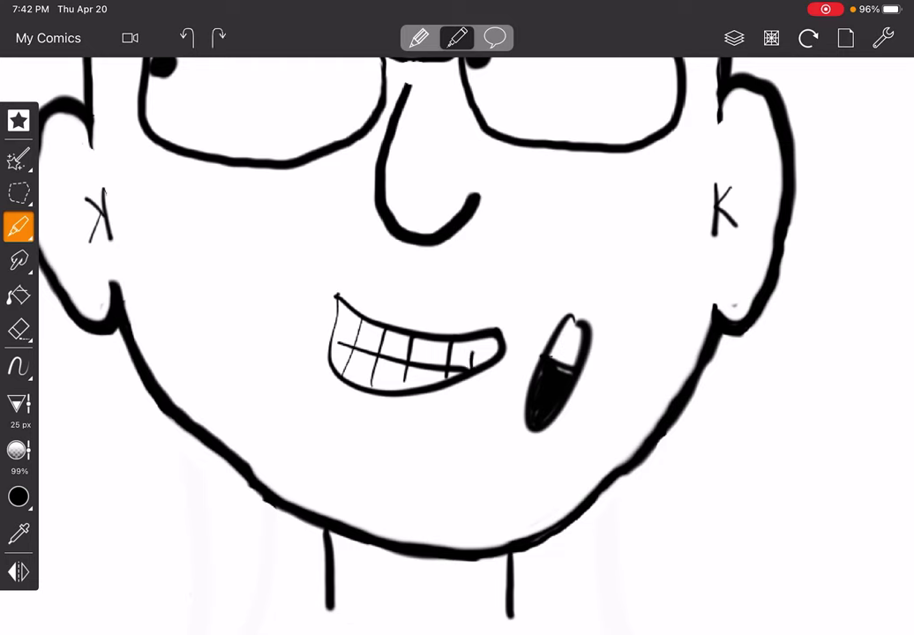
{"action": "left_click", "coordinate": [19, 192]}
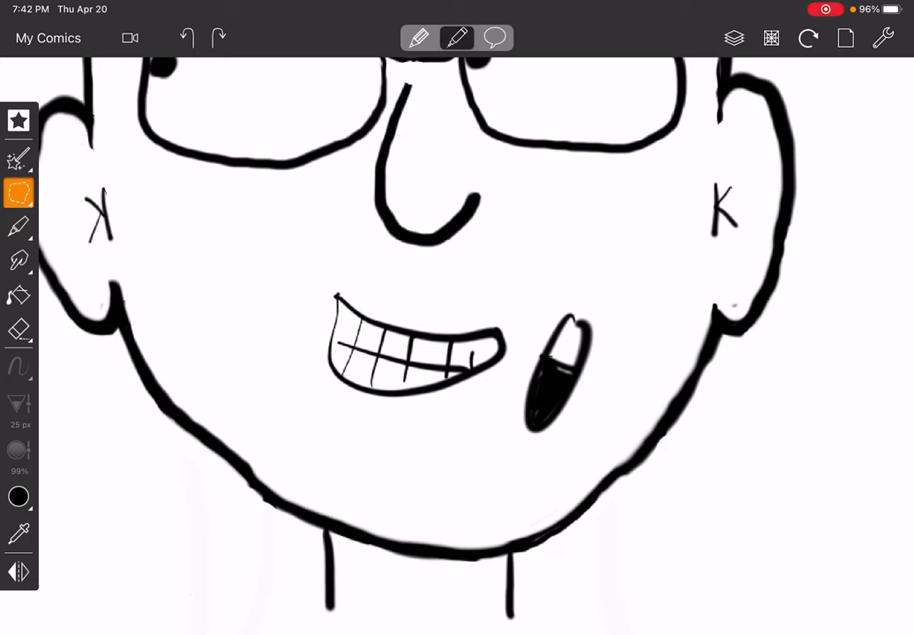
Step: Try erasing the grin's upper-left corner, then undo the erase
{"action": "left_click", "coordinate": [19, 329]}
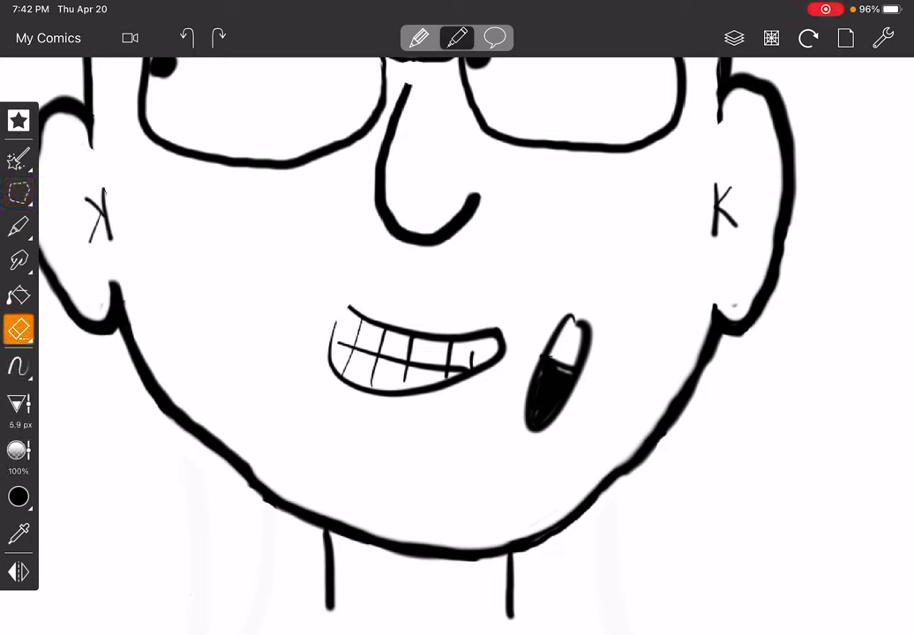
{"action": "left_click_drag", "start_coordinate": [336, 296], "coordinate": [330, 346]}
{"action": "left_click", "coordinate": [187, 37]}
Step: Lasso the toothy grin with a freehand selection and cut it out
{"action": "left_click", "coordinate": [19, 192]}
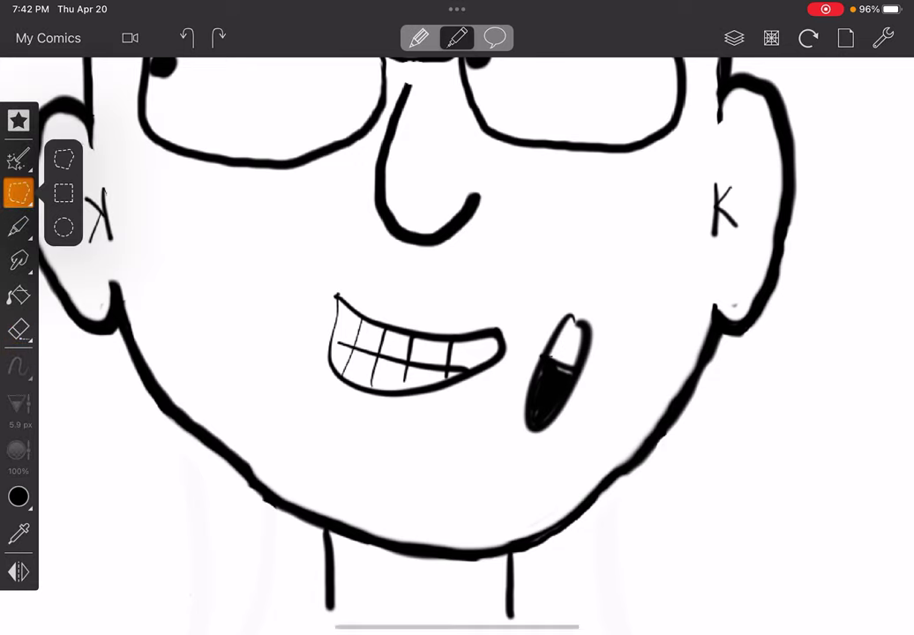
{"action": "left_click", "coordinate": [64, 193]}
{"action": "left_click", "coordinate": [18, 192]}
{"action": "left_click", "coordinate": [63, 159]}
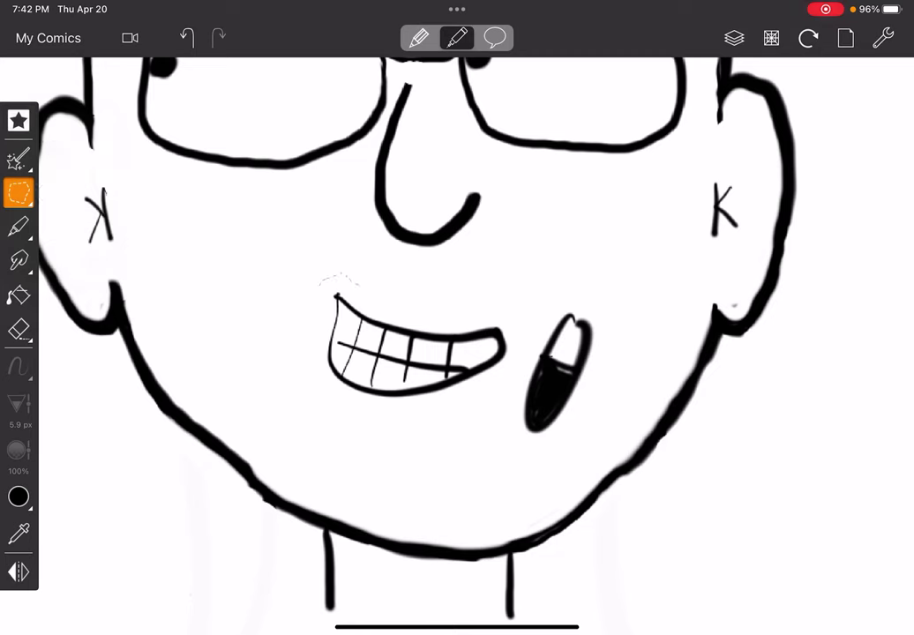
{"action": "left_click_drag", "start_coordinate": [320, 282], "coordinate": [357, 281]}
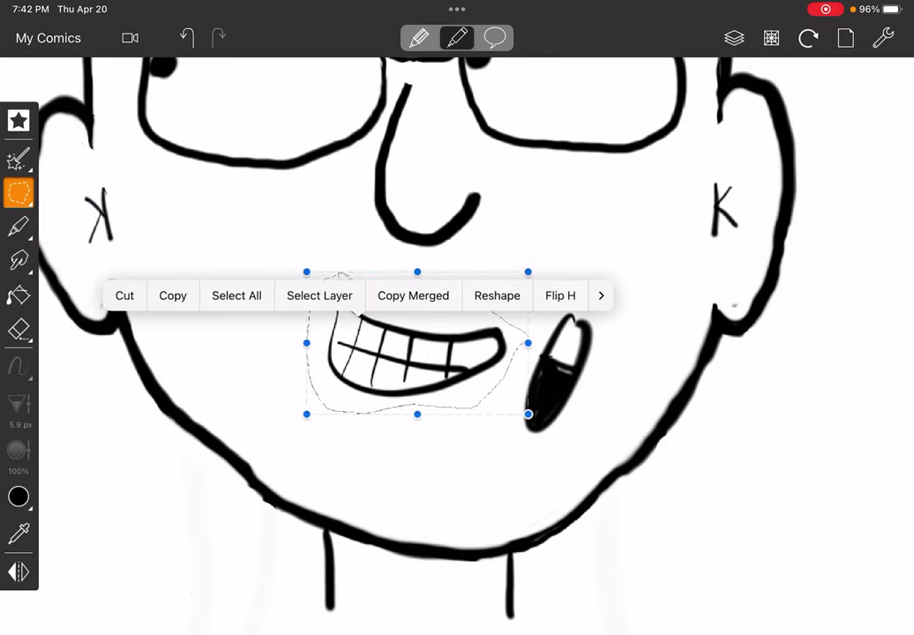
{"action": "left_click", "coordinate": [124, 296]}
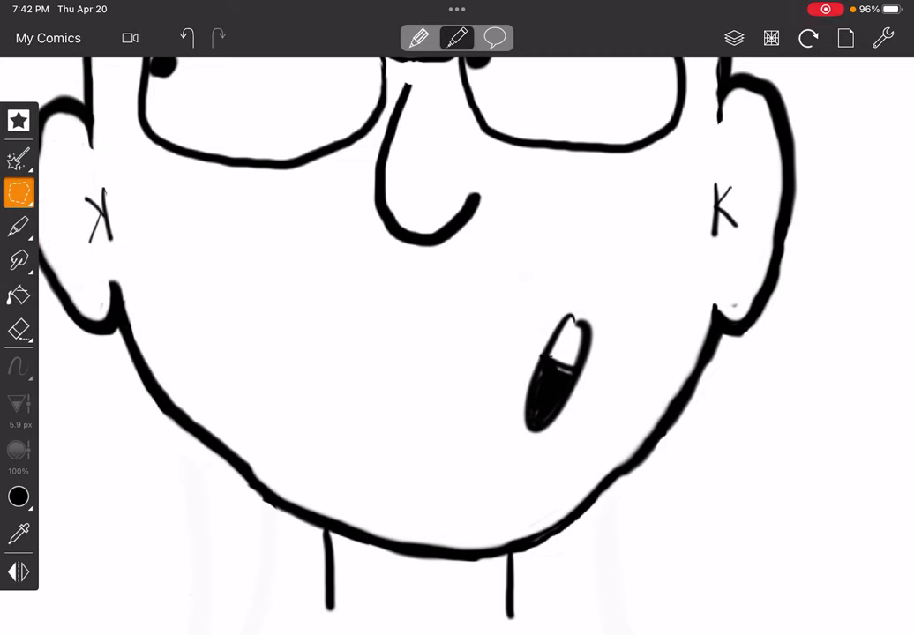
{"action": "scroll", "coordinate": [457, 353], "scroll_direction": "up", "scroll_amount": 3}
{"action": "scroll", "coordinate": [456, 353], "scroll_direction": "up", "scroll_amount": 2}
{"action": "scroll", "coordinate": [457, 353], "scroll_direction": "up", "scroll_amount": 1}
{"action": "scroll", "coordinate": [456, 353], "scroll_direction": "up", "scroll_amount": 5}
{"action": "left_click_drag", "start_coordinate": [250, 188], "coordinate": [305, 265]}
{"action": "key", "text": "ctrl+z"}
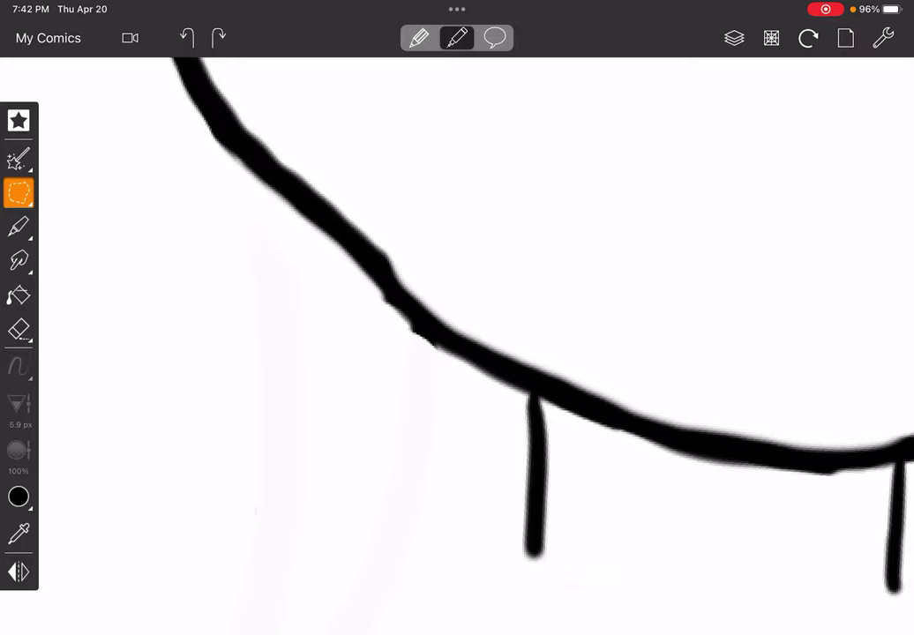
{"action": "scroll", "coordinate": [457, 353], "scroll_direction": "down", "scroll_amount": 2}
{"action": "scroll", "coordinate": [457, 352], "scroll_direction": "down", "scroll_amount": 3}
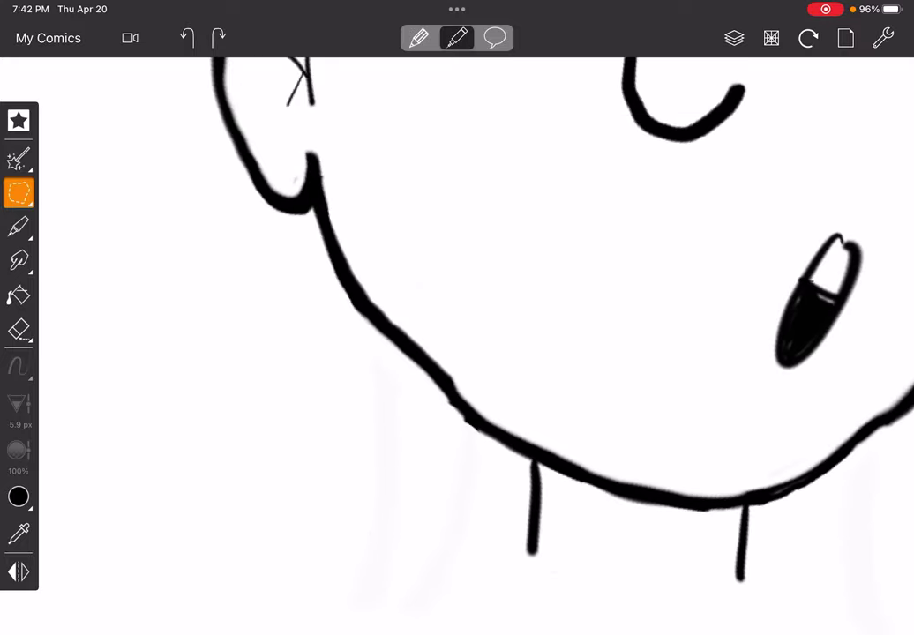
{"action": "scroll", "coordinate": [457, 344], "scroll_direction": "up", "scroll_amount": 5}
{"action": "scroll", "coordinate": [456, 344], "scroll_direction": "up", "scroll_amount": 3}
{"action": "scroll", "coordinate": [457, 344], "scroll_direction": "down", "scroll_amount": 2}
{"action": "scroll", "coordinate": [457, 344], "scroll_direction": "down", "scroll_amount": 1}
{"action": "scroll", "coordinate": [457, 344], "scroll_direction": "up", "scroll_amount": 3}
{"action": "scroll", "coordinate": [457, 344], "scroll_direction": "up", "scroll_amount": 2}
{"action": "scroll", "coordinate": [457, 343], "scroll_direction": "up", "scroll_amount": 2}
{"action": "scroll", "coordinate": [457, 344], "scroll_direction": "up", "scroll_amount": 1}
{"action": "scroll", "coordinate": [457, 344], "scroll_direction": "down", "scroll_amount": 1}
{"action": "scroll", "coordinate": [457, 344], "scroll_direction": "down", "scroll_amount": 2}
{"action": "scroll", "coordinate": [456, 344], "scroll_direction": "down", "scroll_amount": 1}
{"action": "scroll", "coordinate": [457, 343], "scroll_direction": "down", "scroll_amount": 1}
{"action": "scroll", "coordinate": [456, 344], "scroll_direction": "up", "scroll_amount": 1}
{"action": "scroll", "coordinate": [456, 344], "scroll_direction": "up", "scroll_amount": 3}
{"action": "scroll", "coordinate": [457, 344], "scroll_direction": "up", "scroll_amount": 1}
{"action": "scroll", "coordinate": [456, 344], "scroll_direction": "up", "scroll_amount": 2}
{"action": "scroll", "coordinate": [457, 343], "scroll_direction": "down", "scroll_amount": 2}
{"action": "scroll", "coordinate": [457, 344], "scroll_direction": "down", "scroll_amount": 1}
{"action": "scroll", "coordinate": [457, 344], "scroll_direction": "up", "scroll_amount": 1}
{"action": "left_click", "coordinate": [545, 247]}
{"action": "left_click", "coordinate": [18, 225]}
{"action": "left_click_drag", "start_coordinate": [534, 237], "coordinate": [577, 270]}
{"action": "left_click_drag", "start_coordinate": [531, 233], "coordinate": [563, 237]}
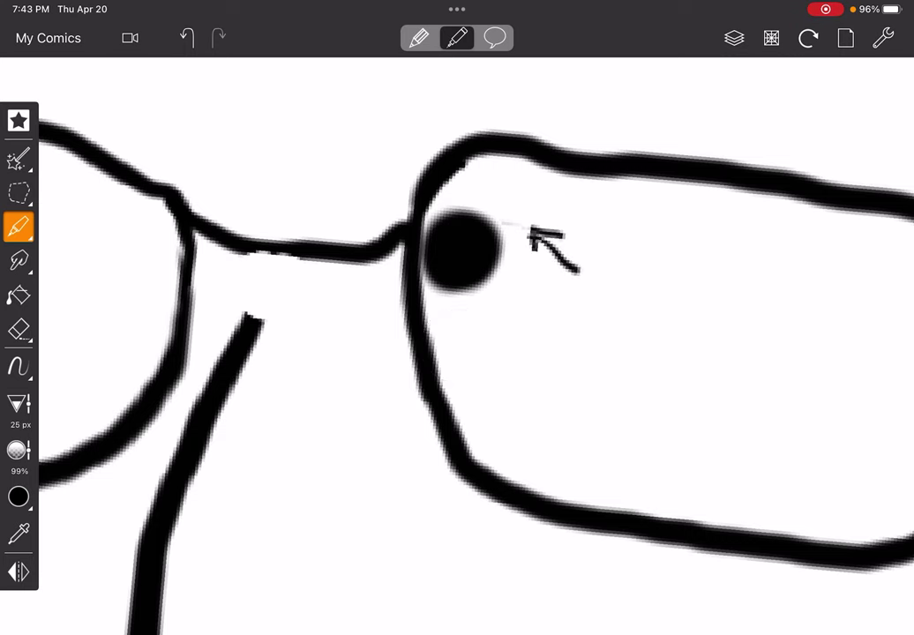
{"action": "left_click", "coordinate": [187, 37]}
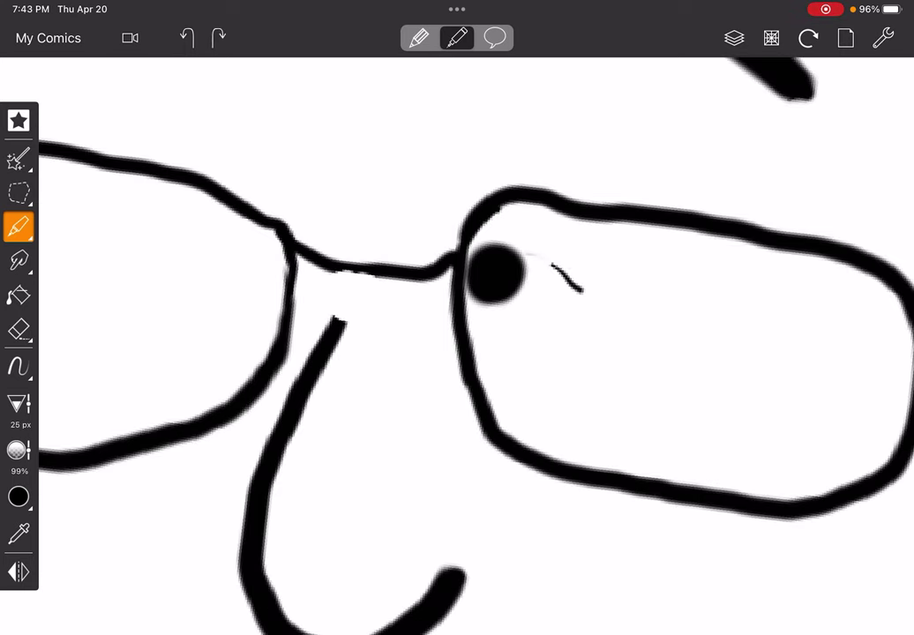
{"action": "left_click", "coordinate": [187, 37]}
{"action": "mouse_move", "coordinate": [547, 273]}
{"action": "left_mouse_down"}
{"action": "mouse_move", "coordinate": [575, 300]}
{"action": "mouse_move", "coordinate": [544, 287]}
{"action": "left_mouse_up"}
{"action": "left_click_drag", "start_coordinate": [587, 321], "coordinate": [611, 325]}
{"action": "left_click", "coordinate": [187, 37]}
{"action": "left_click", "coordinate": [187, 37]}
{"action": "left_click", "coordinate": [187, 37]}
{"action": "scroll", "coordinate": [458, 256], "scroll_direction": "up", "scroll_amount": 5}
{"action": "scroll", "coordinate": [459, 255], "scroll_direction": "up", "scroll_amount": 3}
{"action": "scroll", "coordinate": [458, 256], "scroll_direction": "up", "scroll_amount": 1}
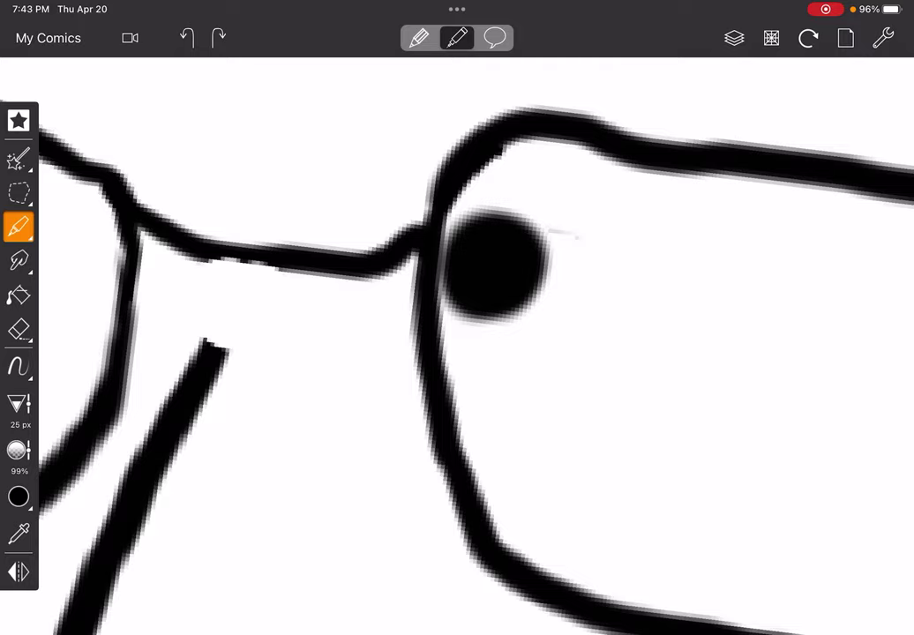
{"action": "scroll", "coordinate": [476, 264], "scroll_direction": "up", "scroll_amount": 5}
{"action": "scroll", "coordinate": [476, 265], "scroll_direction": "up", "scroll_amount": 3}
{"action": "scroll", "coordinate": [458, 256], "scroll_direction": "down", "scroll_amount": 3}
{"action": "scroll", "coordinate": [458, 255], "scroll_direction": "down", "scroll_amount": 2}
{"action": "scroll", "coordinate": [459, 255], "scroll_direction": "down", "scroll_amount": 2}
{"action": "scroll", "coordinate": [458, 255], "scroll_direction": "down", "scroll_amount": 2}
{"action": "scroll", "coordinate": [459, 256], "scroll_direction": "down", "scroll_amount": 1}
{"action": "left_click_drag", "start_coordinate": [425, 420], "coordinate": [441, 410]}
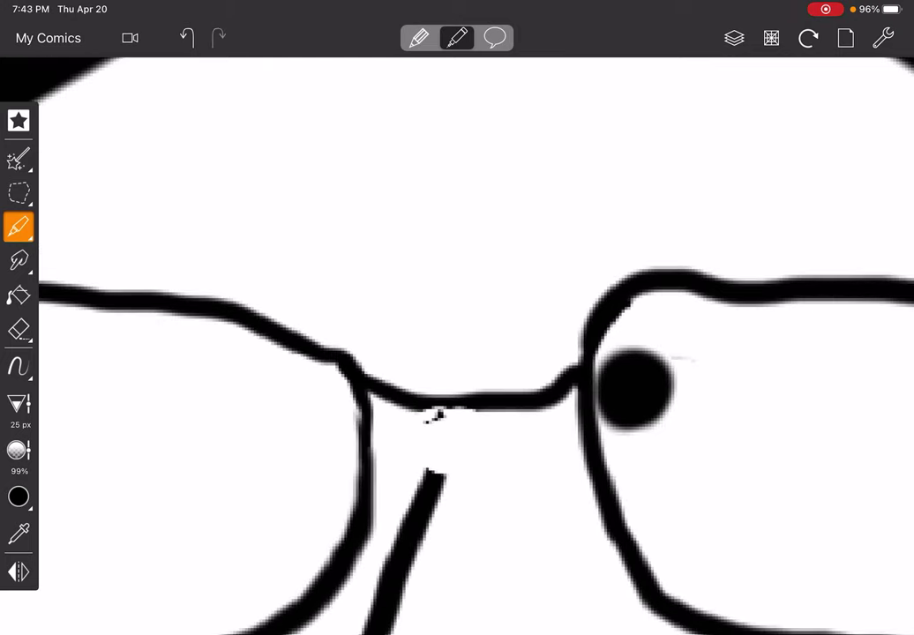
{"action": "key", "text": "ctrl+z"}
Step: Fit the page and draw two upward arrows and a diagonal arrow below the face
{"action": "scroll", "coordinate": [457, 317], "scroll_direction": "down", "scroll_amount": 2}
{"action": "scroll", "coordinate": [457, 318], "scroll_direction": "down", "scroll_amount": 1}
{"action": "scroll", "coordinate": [456, 317], "scroll_direction": "down", "scroll_amount": 2}
{"action": "scroll", "coordinate": [457, 317], "scroll_direction": "down", "scroll_amount": 1}
{"action": "scroll", "coordinate": [457, 317], "scroll_direction": "down", "scroll_amount": 1}
{"action": "scroll", "coordinate": [457, 317], "scroll_direction": "down", "scroll_amount": 1}
{"action": "scroll", "coordinate": [457, 317], "scroll_direction": "up", "scroll_amount": 1}
{"action": "scroll", "coordinate": [457, 317], "scroll_direction": "up", "scroll_amount": 1}
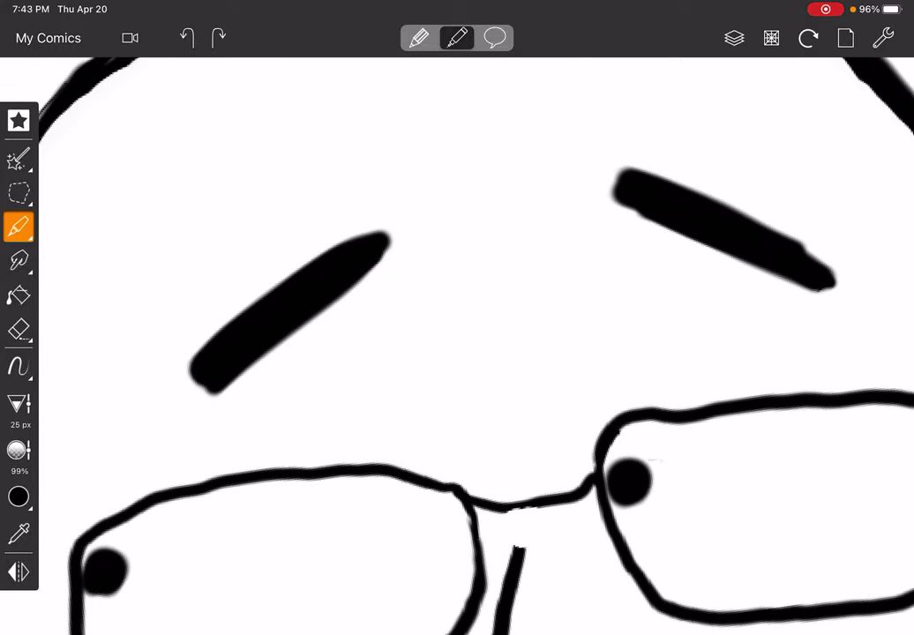
{"action": "scroll", "coordinate": [457, 318], "scroll_direction": "right", "scroll_amount": 3}
{"action": "scroll", "coordinate": [457, 318], "scroll_direction": "up", "scroll_amount": 2}
{"action": "scroll", "coordinate": [456, 318], "scroll_direction": "down", "scroll_amount": 2}
{"action": "scroll", "coordinate": [457, 318], "scroll_direction": "down", "scroll_amount": 5}
{"action": "scroll", "coordinate": [456, 317], "scroll_direction": "down", "scroll_amount": 5}
{"action": "scroll", "coordinate": [457, 317], "scroll_direction": "down", "scroll_amount": 2}
{"action": "mouse_move", "coordinate": [155, 336]}
{"action": "left_mouse_down"}
{"action": "mouse_move", "coordinate": [167, 305]}
{"action": "mouse_move", "coordinate": [182, 306]}
{"action": "left_mouse_up"}
{"action": "left_click_drag", "start_coordinate": [19, 404], "coordinate": [19, 370]}
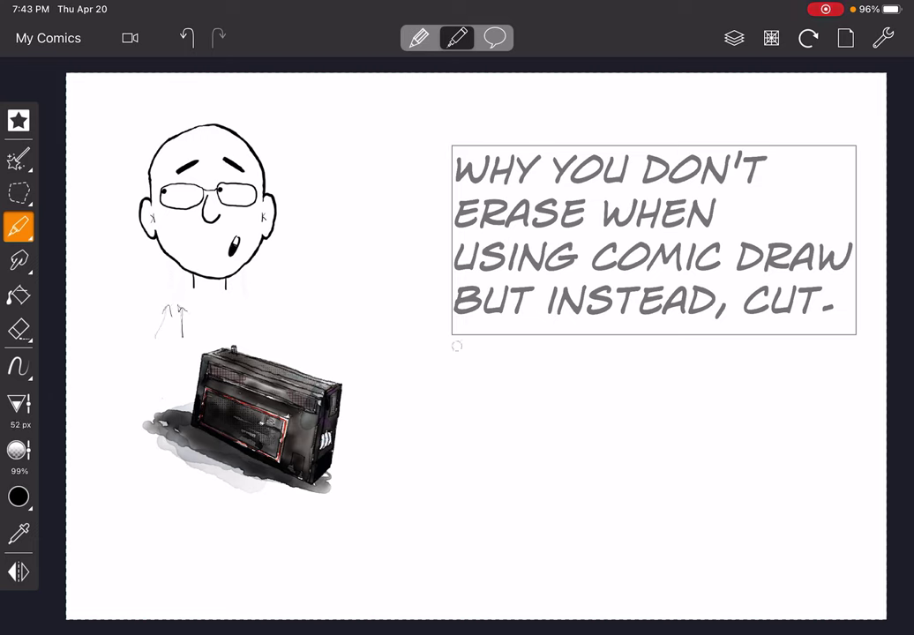
{"action": "left_click_drag", "start_coordinate": [253, 306], "coordinate": [273, 335]}
{"action": "left_click_drag", "start_coordinate": [248, 320], "coordinate": [277, 334]}
Step: Undo the arrows below the face and return to lettering mode for the title
{"action": "key", "text": "ctrl+z"}
{"action": "key", "text": "ctrl+z"}
{"action": "key", "text": "ctrl+z"}
{"action": "key", "text": "ctrl+z"}
{"action": "left_click", "coordinate": [495, 37]}
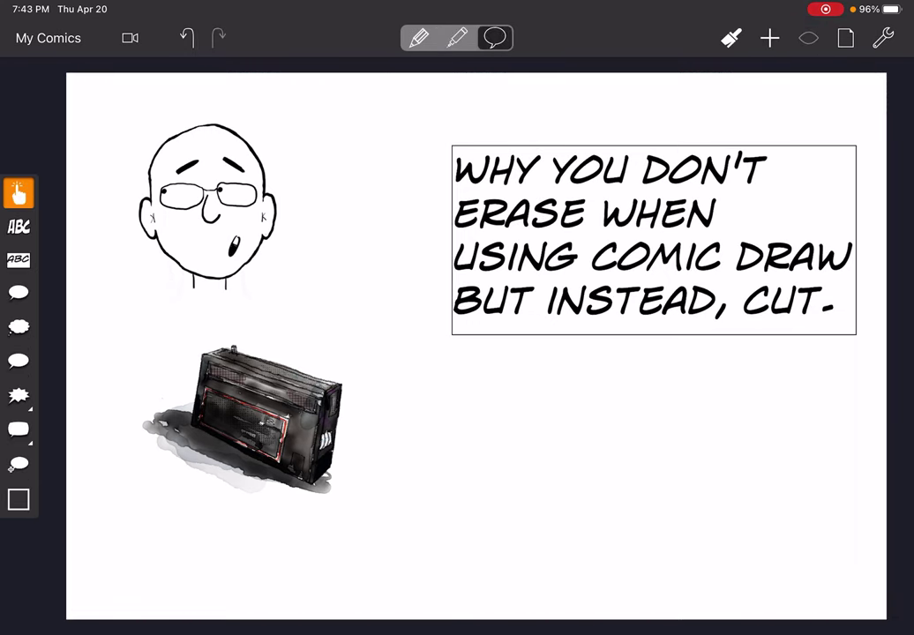